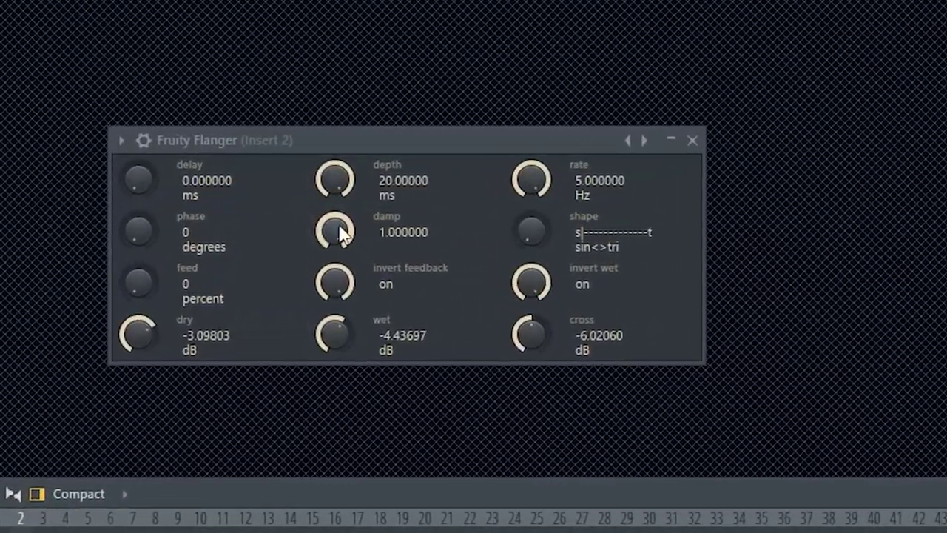
Lower the Fruity Flanger's damp to 0 and raise its phase to 360 degrees with the rate at 5 Hz.
{"action": "left_click_drag", "start_coordinate": [330, 227], "coordinate": [331, 236]}
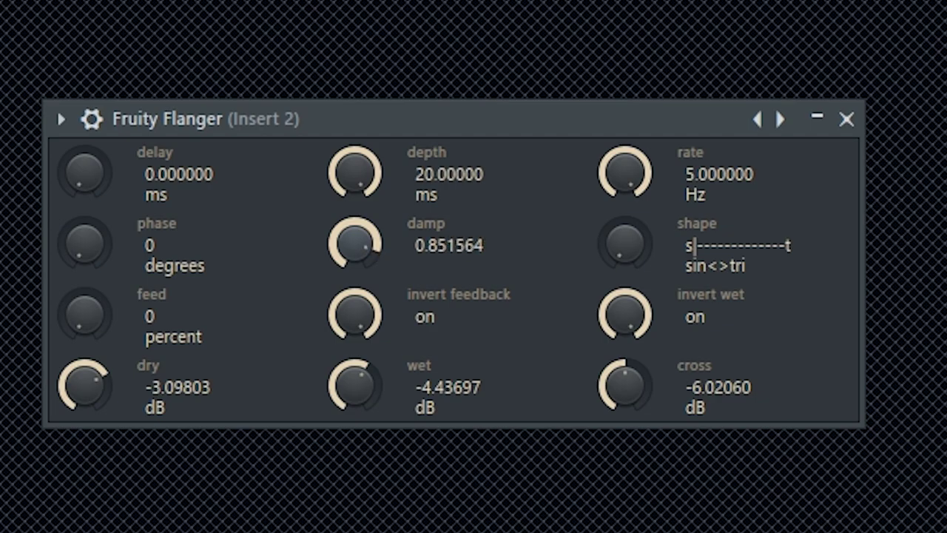
{"action": "left_click_drag", "start_coordinate": [355, 243], "coordinate": [355, 246]}
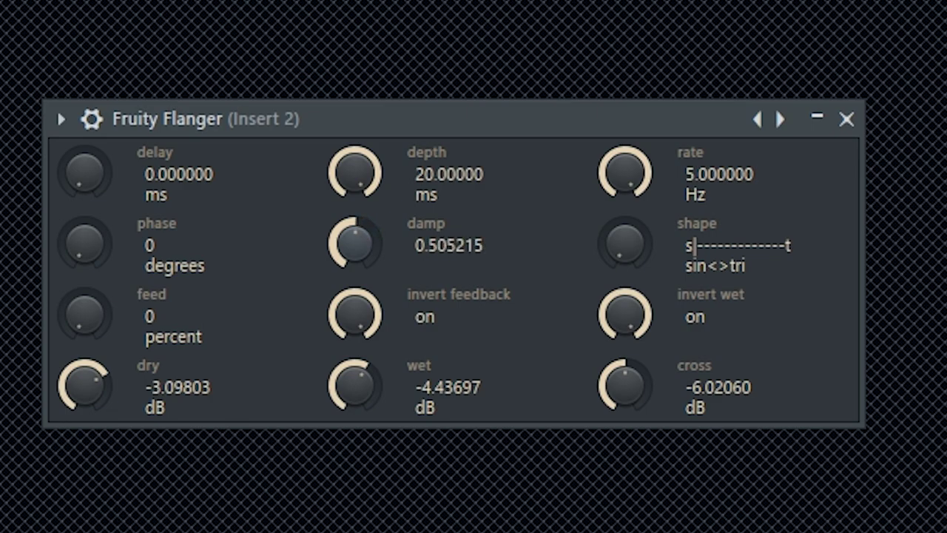
{"action": "left_click_drag", "start_coordinate": [355, 243], "coordinate": [355, 248]}
{"action": "mouse_move", "coordinate": [625, 172]}
{"action": "left_mouse_down"}
{"action": "mouse_move", "coordinate": [625, 193]}
{"action": "mouse_move", "coordinate": [625, 169]}
{"action": "left_mouse_up"}
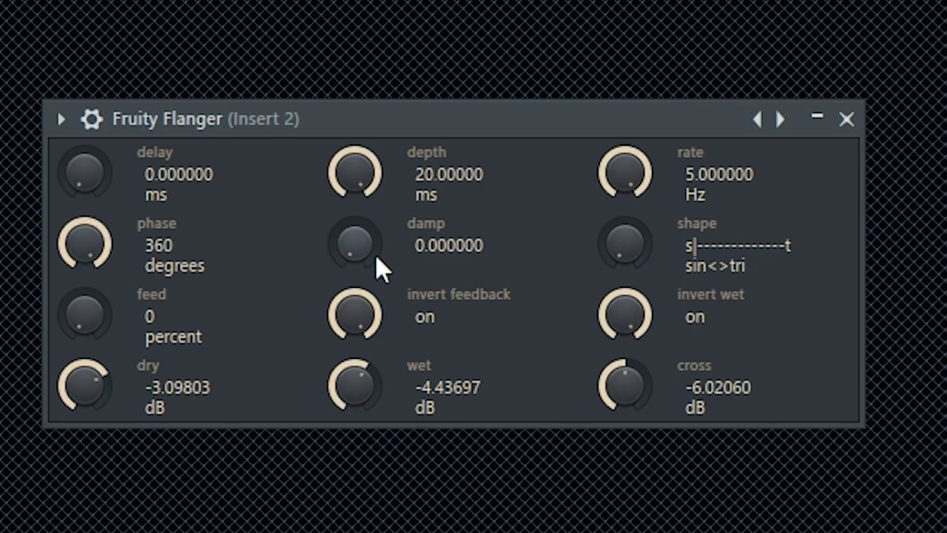
Raise the Flanger's feed to 100 percent, keeping depth at 20 ms and phase at 360 degrees.
{"action": "left_click_drag", "start_coordinate": [82, 314], "coordinate": [83, 312]}
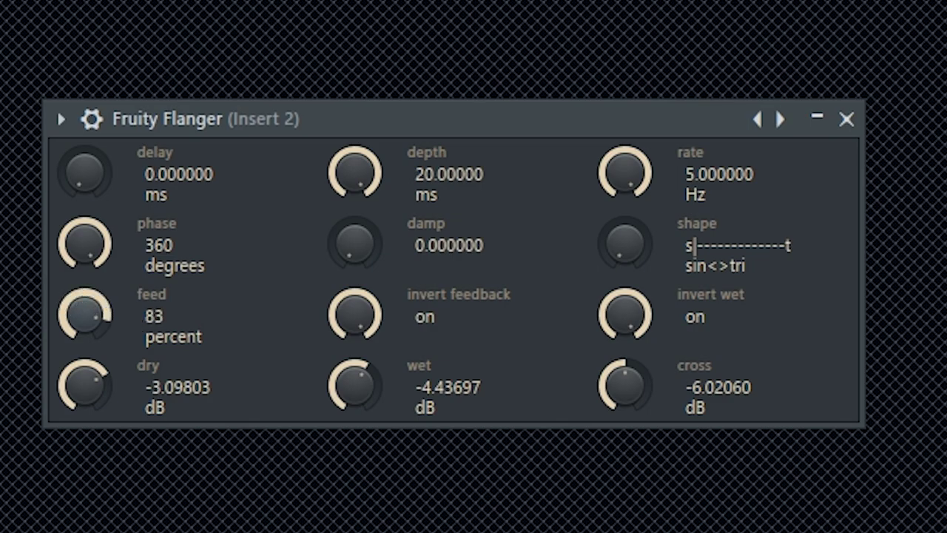
{"action": "mouse_move", "coordinate": [355, 172]}
{"action": "left_mouse_down"}
{"action": "mouse_move", "coordinate": [355, 202]}
{"action": "mouse_move", "coordinate": [359, 174]}
{"action": "left_mouse_up"}
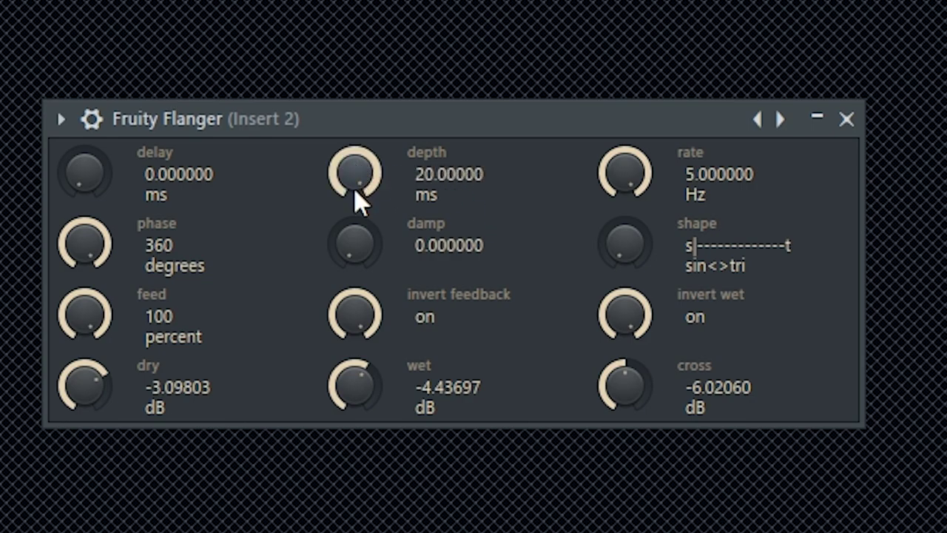
{"action": "left_click_drag", "start_coordinate": [95, 249], "coordinate": [92, 222]}
Try the Flanger with the feed at 61 percent and depth at about 4.92 ms, and return the feed to 100 percent.
{"action": "left_click_drag", "start_coordinate": [90, 318], "coordinate": [89, 333]}
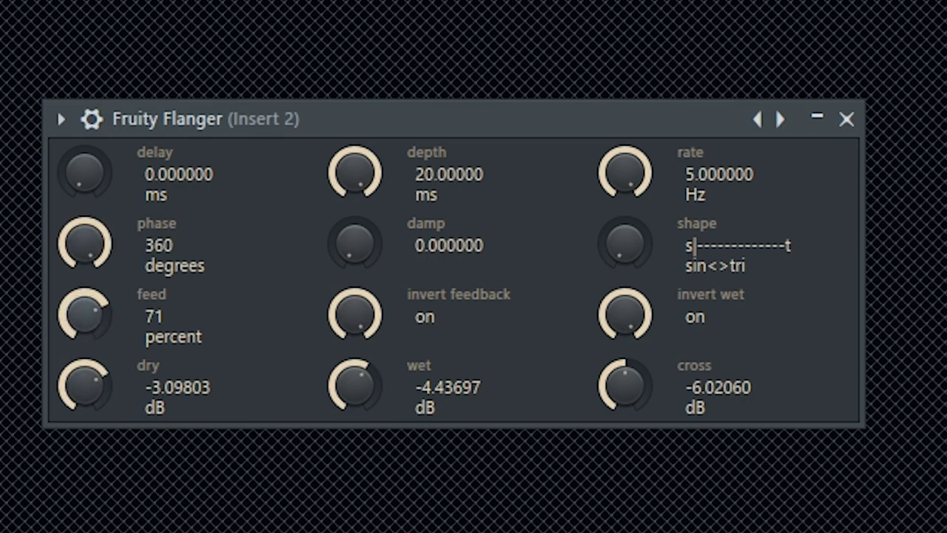
{"action": "mouse_move", "coordinate": [360, 165]}
{"action": "left_mouse_down"}
{"action": "mouse_move", "coordinate": [360, 196]}
{"action": "mouse_move", "coordinate": [360, 175]}
{"action": "left_mouse_up"}
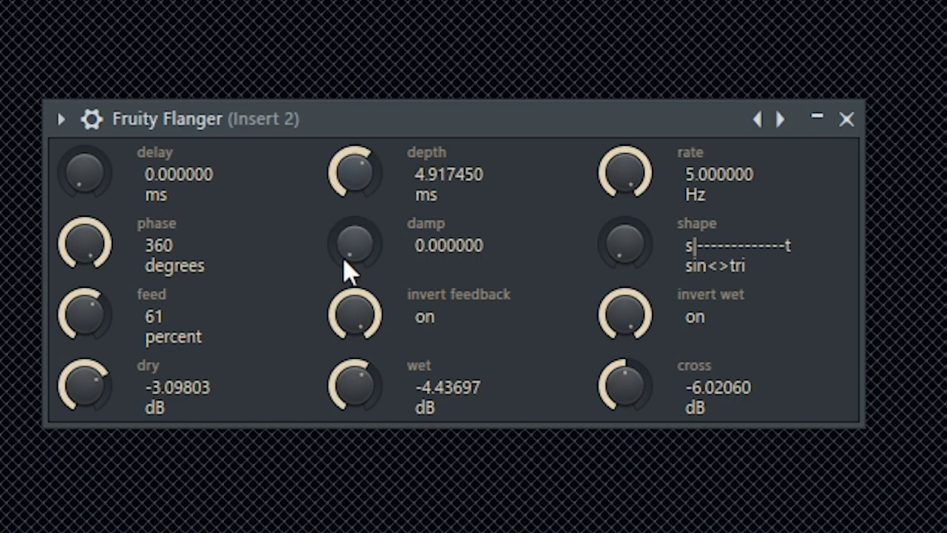
{"action": "left_click_drag", "start_coordinate": [85, 314], "coordinate": [85, 309]}
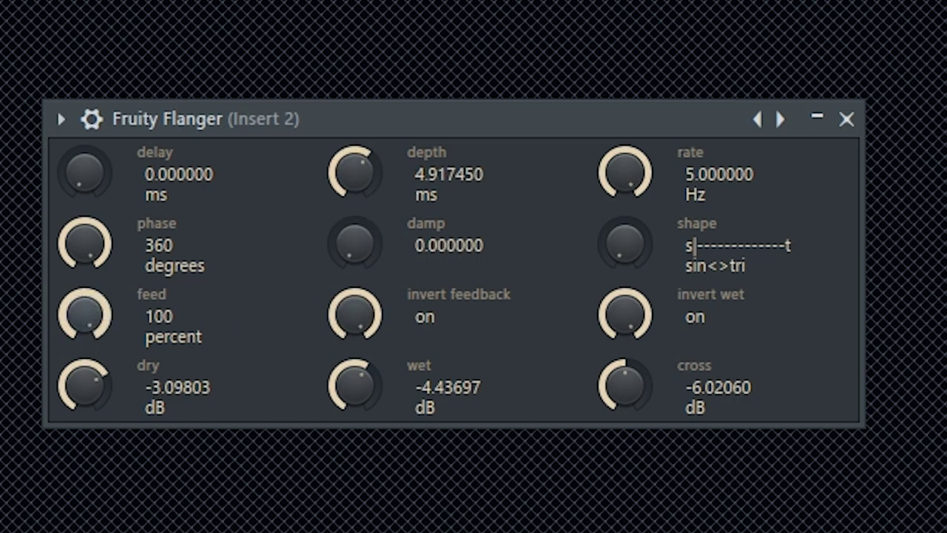
Set the Flanger's dry and wet levels to 0 dB and reduce its feed to 48 percent.
{"action": "left_click_drag", "start_coordinate": [101, 402], "coordinate": [101, 373]}
{"action": "left_click_drag", "start_coordinate": [97, 307], "coordinate": [97, 327]}
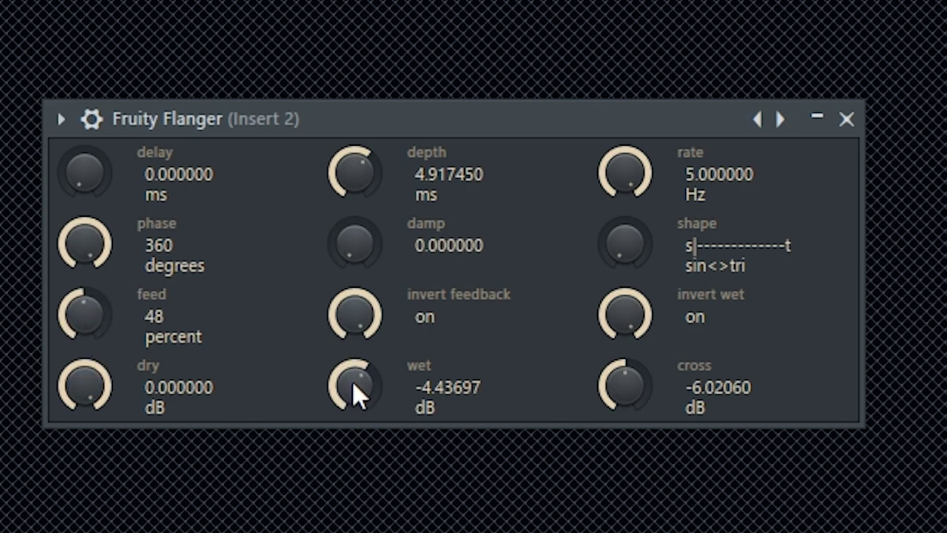
{"action": "left_click_drag", "start_coordinate": [354, 400], "coordinate": [353, 374]}
Raise the Flanger's depth to 20 ms and sweep its rate down to 0 Hz and back to 5 Hz.
{"action": "left_click_drag", "start_coordinate": [358, 175], "coordinate": [362, 136]}
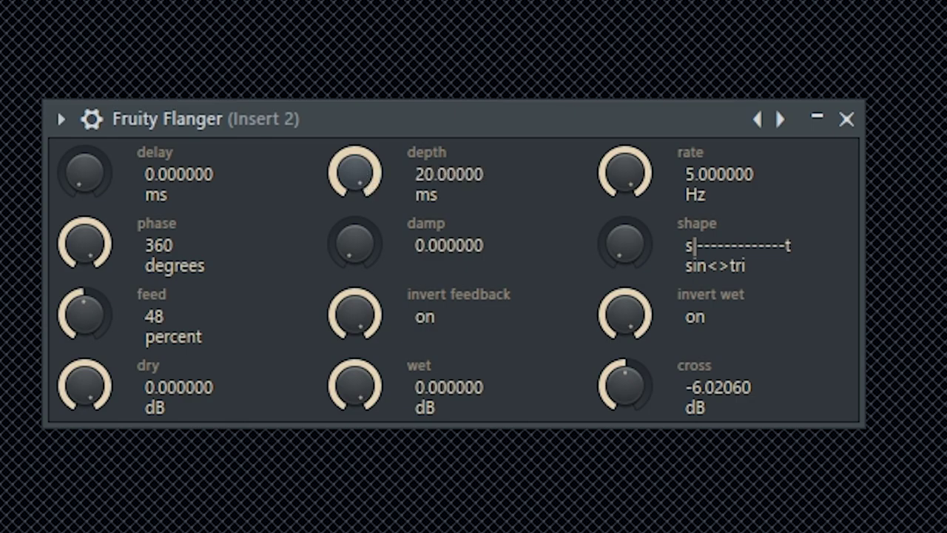
{"action": "left_click_drag", "start_coordinate": [625, 171], "coordinate": [625, 208]}
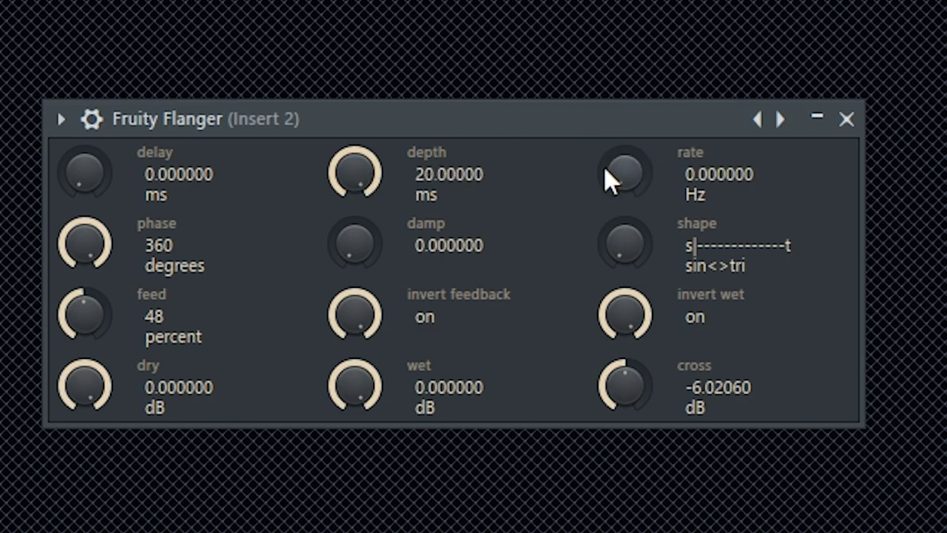
{"action": "left_click_drag", "start_coordinate": [612, 166], "coordinate": [608, 122]}
Set the Flanger's depth to about 3.08 ms, phase to 178 degrees and feed to 81 percent.
{"action": "left_click_drag", "start_coordinate": [352, 170], "coordinate": [290, 208]}
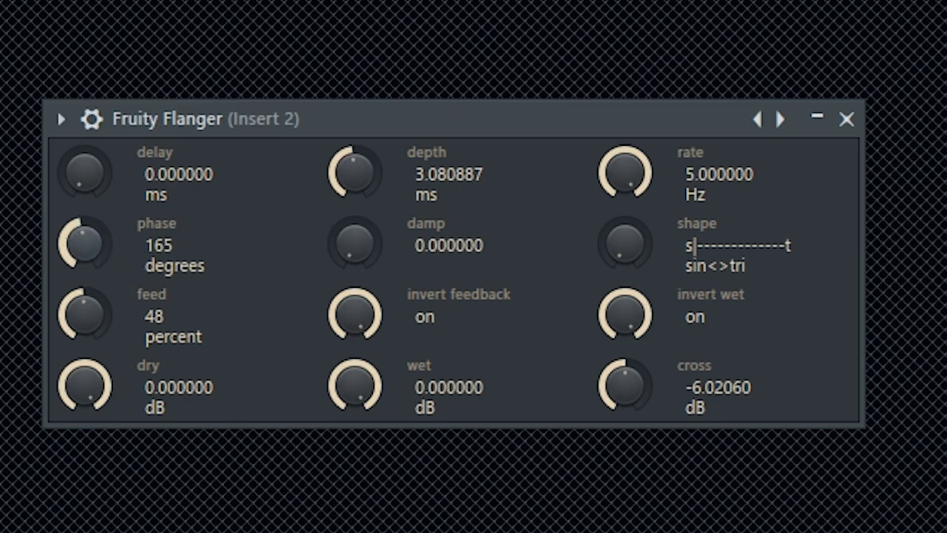
{"action": "left_click_drag", "start_coordinate": [85, 243], "coordinate": [85, 239]}
{"action": "left_click_drag", "start_coordinate": [90, 316], "coordinate": [90, 270]}
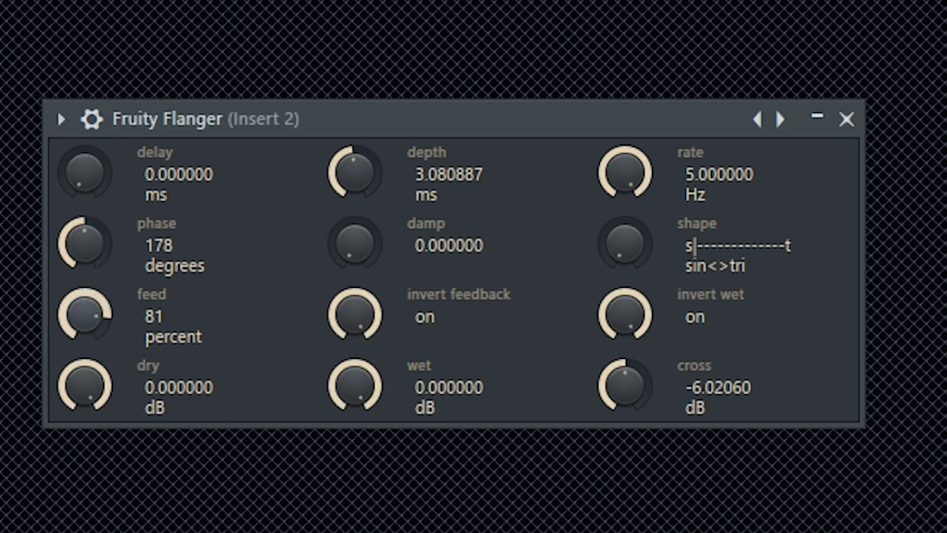
Set the Flanger's depth to 20 ms, feed to 0 percent and dry level to -oo dB, and sweep the rate down and back to 5 Hz.
{"action": "left_click_drag", "start_coordinate": [353, 171], "coordinate": [339, 118]}
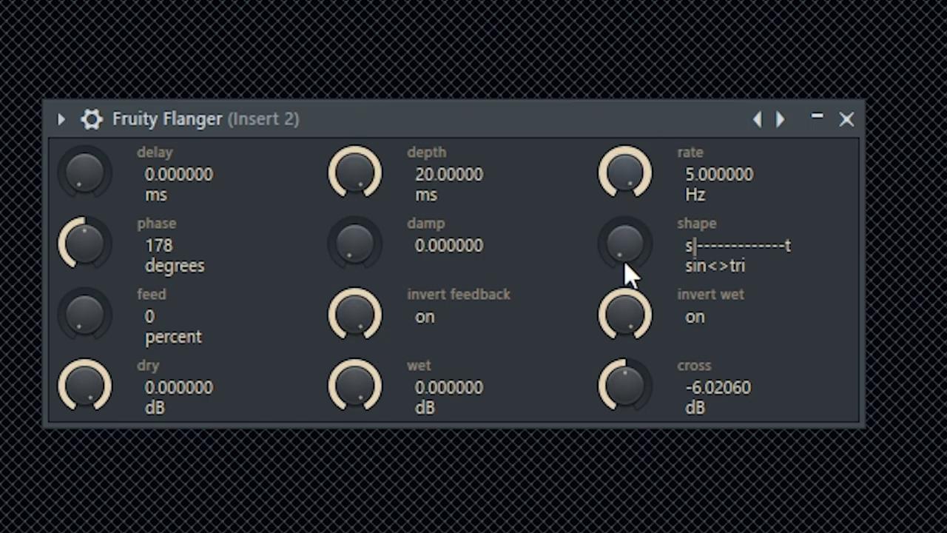
{"action": "left_click_drag", "start_coordinate": [85, 385], "coordinate": [85, 429]}
{"action": "left_click_drag", "start_coordinate": [637, 170], "coordinate": [637, 222]}
{"action": "left_click_drag", "start_coordinate": [625, 157], "coordinate": [625, 105]}
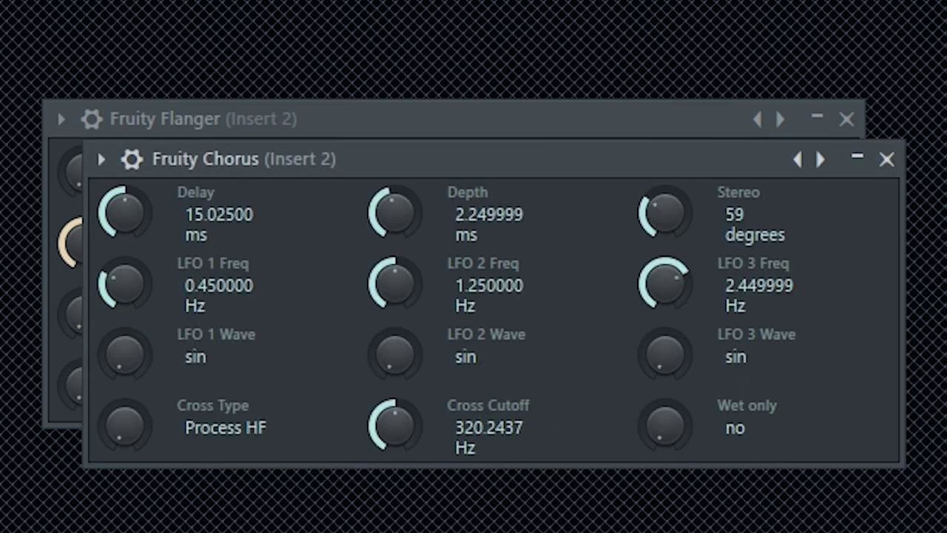
Move the Fruity Chorus window aside so it no longer covers the Flanger, and bring the Chorus to the front.
{"action": "left_click_drag", "start_coordinate": [362, 163], "coordinate": [779, 156]}
{"action": "left_click", "coordinate": [399, 127]}
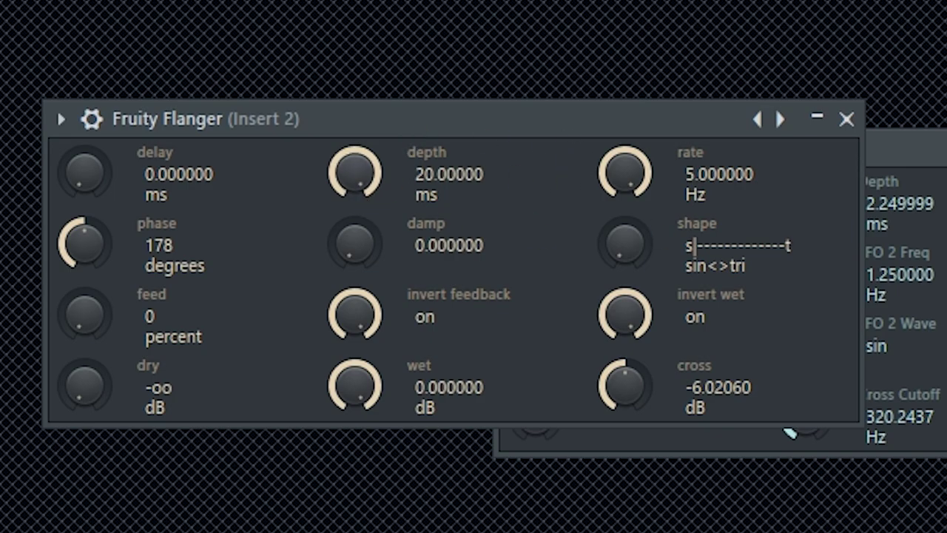
{"action": "left_click", "coordinate": [508, 140]}
Set the Chorus delay to 30 ms, depth to 5 ms, LFO 1 and LFO 2 frequencies to 5 Hz, and cross cutoff to about 8.18 Hz.
{"action": "left_click_drag", "start_coordinate": [808, 201], "coordinate": [807, 107]}
{"action": "left_click_drag", "start_coordinate": [535, 272], "coordinate": [555, 239]}
{"action": "left_click_drag", "start_coordinate": [534, 201], "coordinate": [534, 159]}
{"action": "left_click_drag", "start_coordinate": [805, 272], "coordinate": [815, 291]}
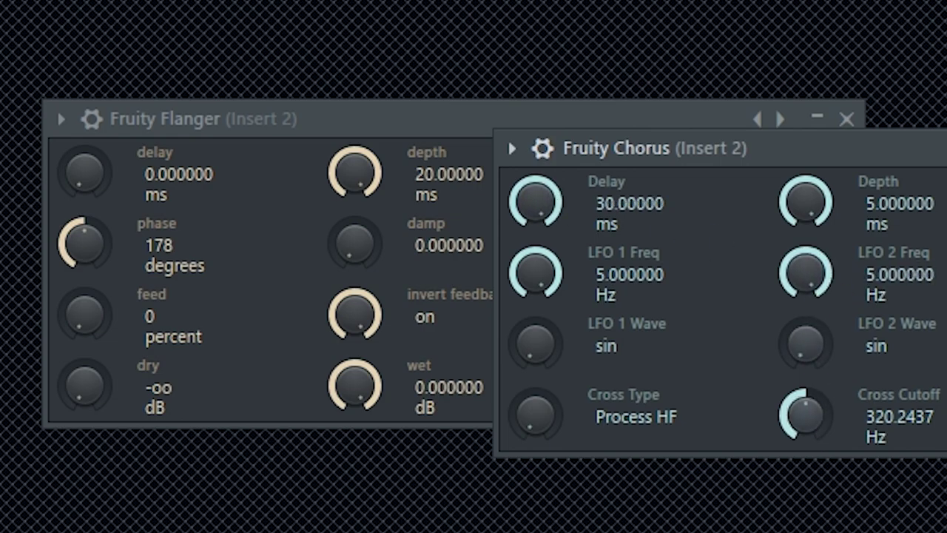
{"action": "left_click_drag", "start_coordinate": [815, 435], "coordinate": [815, 392]}
{"action": "left_click_drag", "start_coordinate": [773, 422], "coordinate": [773, 510]}
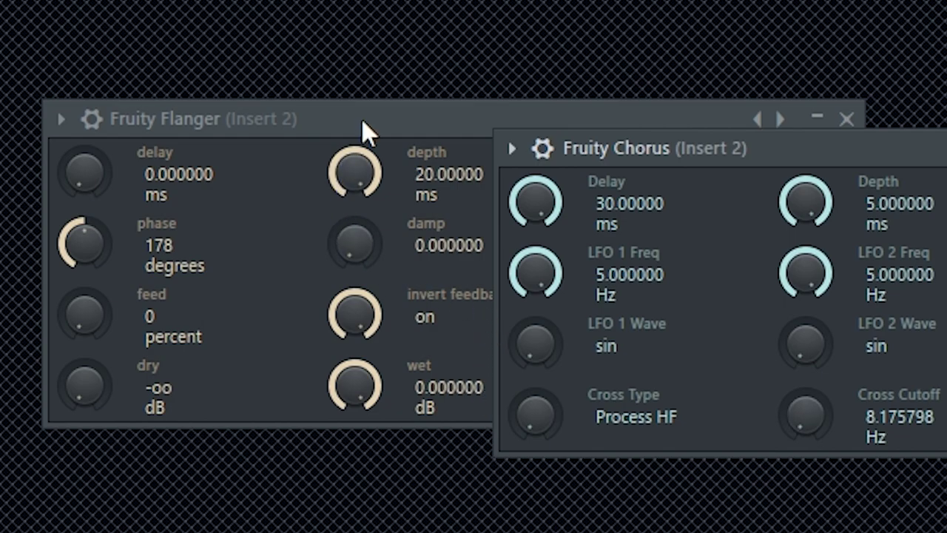
Move the Fruity Flanger window clear of the Chorus and set its delay to 20 ms and feed to 100 percent.
{"action": "left_click_drag", "start_coordinate": [362, 120], "coordinate": [274, 21]}
{"action": "left_click_drag", "start_coordinate": [26, 80], "coordinate": [11, 44]}
{"action": "left_click_drag", "start_coordinate": [11, 221], "coordinate": [37, 298]}
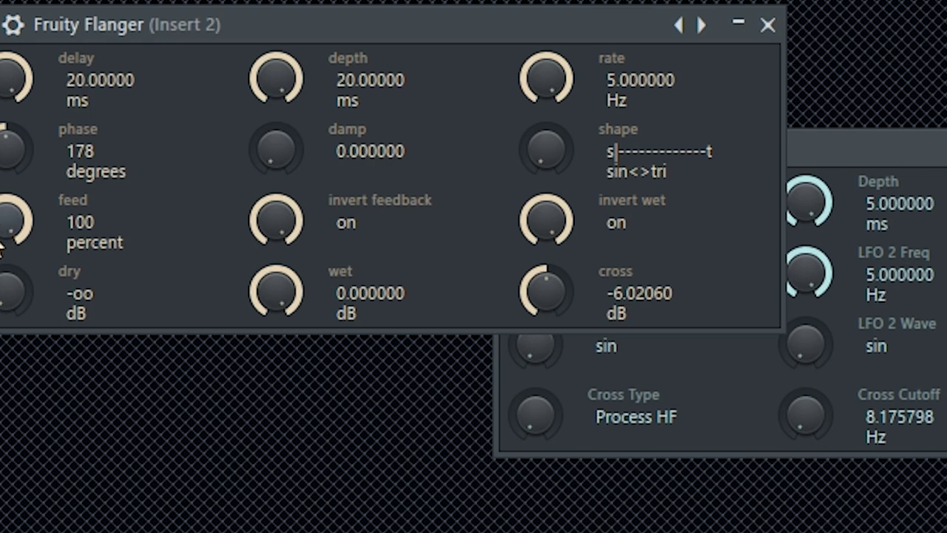
Reduce the Flanger's feed to 34 percent and raise its dry level to 0 dB.
{"action": "left_click_drag", "start_coordinate": [3, 223], "coordinate": [3, 296]}
{"action": "mouse_move", "coordinate": [294, 147]}
{"action": "left_mouse_down"}
{"action": "mouse_move", "coordinate": [294, 78]}
{"action": "mouse_move", "coordinate": [293, 147]}
{"action": "left_mouse_up"}
{"action": "left_click_drag", "start_coordinate": [17, 289], "coordinate": [16, 266]}
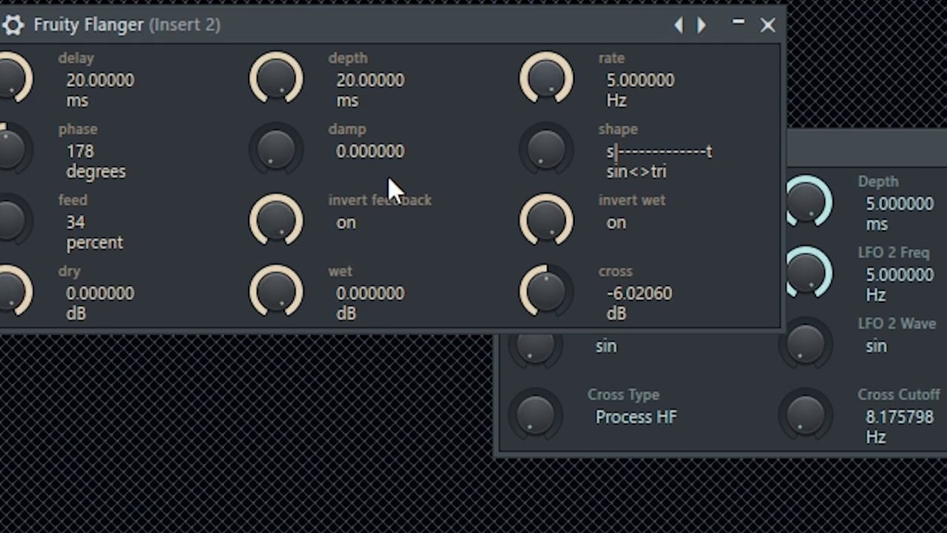
Lower the Flanger's rate to about 0.57 Hz and its depth to about 4.88 ms.
{"action": "mouse_move", "coordinate": [275, 152]}
{"action": "left_mouse_down"}
{"action": "mouse_move", "coordinate": [275, 82]}
{"action": "mouse_move", "coordinate": [275, 152]}
{"action": "left_mouse_up"}
{"action": "left_click_drag", "start_coordinate": [570, 42], "coordinate": [570, 101]}
{"action": "mouse_move", "coordinate": [307, 93]}
{"action": "left_mouse_down"}
{"action": "mouse_move", "coordinate": [307, 146]}
{"action": "mouse_move", "coordinate": [306, 107]}
{"action": "left_mouse_up"}
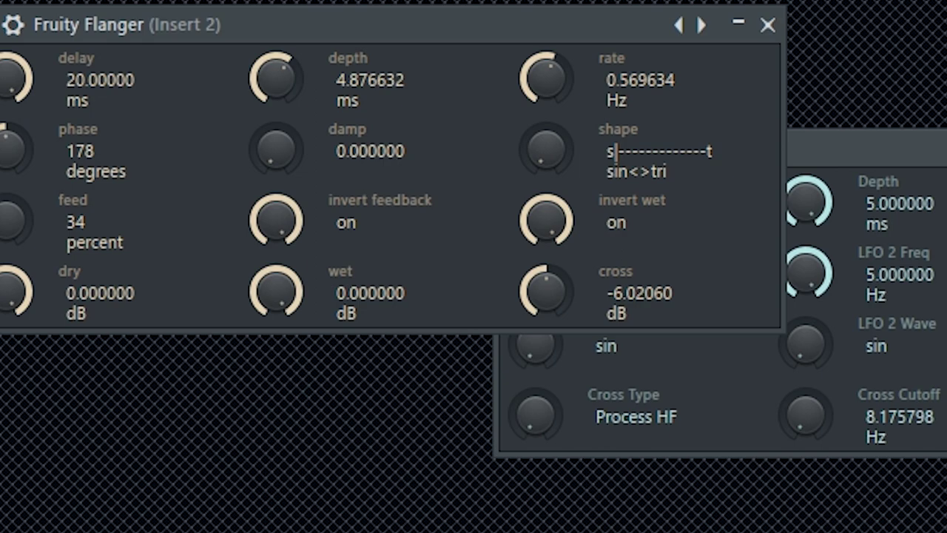
Open Fruity Reeverb 2 and move its window off the Flanger's controls.
{"action": "left_click", "coordinate": [939, 526]}
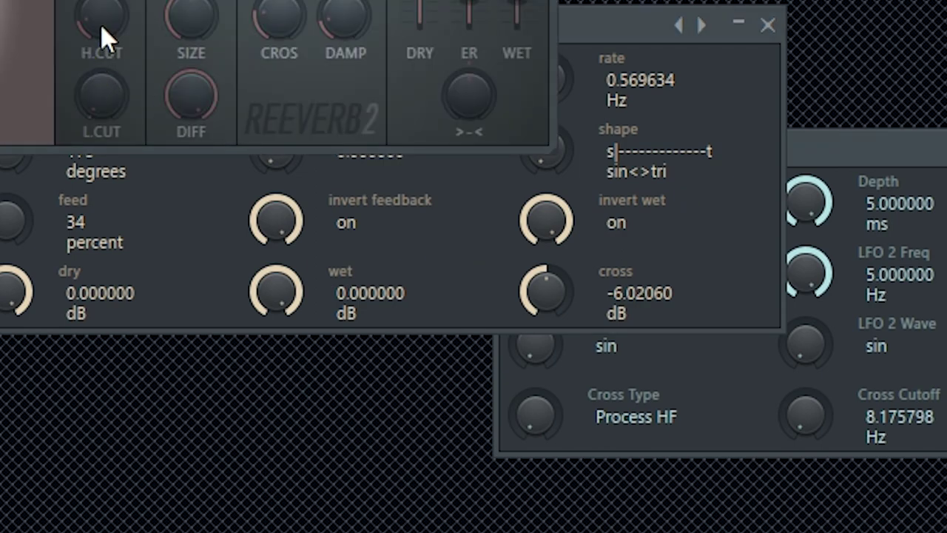
{"action": "left_click_drag", "start_coordinate": [296, 1], "coordinate": [658, 1]}
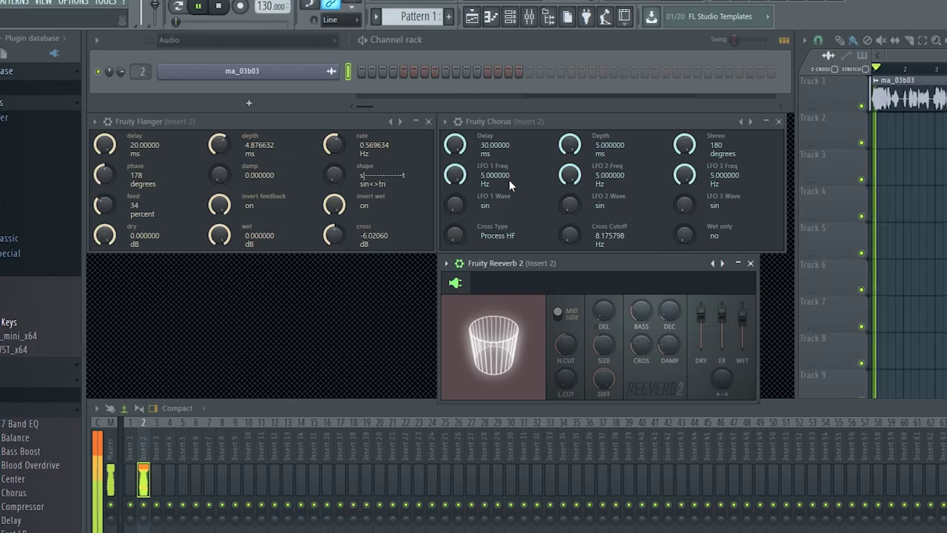
Raise the Flanger's rate to 5 Hz and its phase to 208 degrees, with the Chorus depth at 5 ms.
{"action": "left_click_drag", "start_coordinate": [576, 173], "coordinate": [575, 140]}
{"action": "left_click_drag", "start_coordinate": [334, 145], "coordinate": [334, 88]}
{"action": "mouse_move", "coordinate": [105, 175]}
{"action": "left_mouse_down"}
{"action": "mouse_move", "coordinate": [105, 223]}
{"action": "mouse_move", "coordinate": [104, 171]}
{"action": "left_mouse_up"}
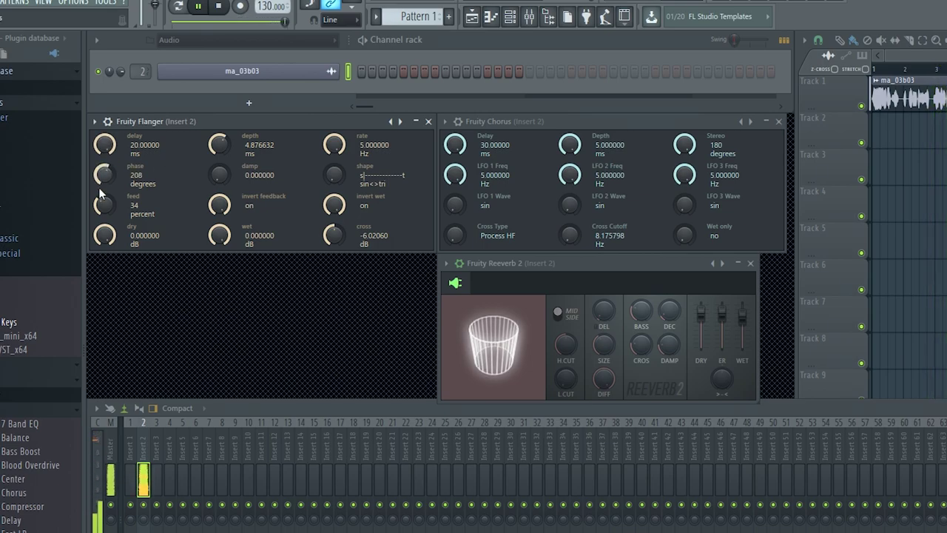
Set the Flanger's depth to 0 ms and feed to 100 percent, and lower its dry level to about -8.4 dB.
{"action": "left_click_drag", "start_coordinate": [219, 145], "coordinate": [219, 179]}
{"action": "left_click_drag", "start_coordinate": [104, 205], "coordinate": [105, 151]}
{"action": "left_click_drag", "start_coordinate": [219, 145], "coordinate": [219, 174]}
{"action": "left_click_drag", "start_coordinate": [104, 235], "coordinate": [95, 243]}
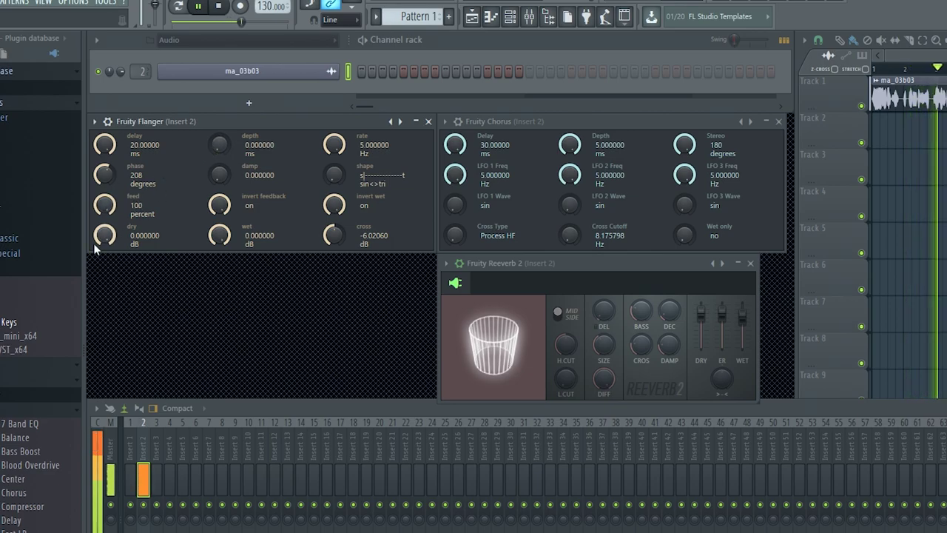
Try Fruity Reeverb 2 with its dry level at minimum and bring the dry level back up.
{"action": "left_click_drag", "start_coordinate": [702, 314], "coordinate": [701, 348]}
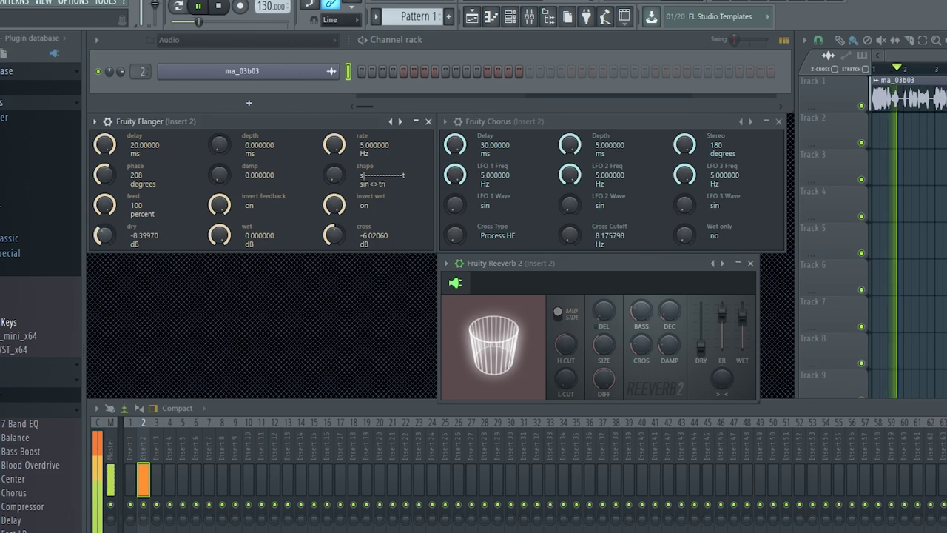
{"action": "left_click_drag", "start_coordinate": [701, 346], "coordinate": [742, 312]}
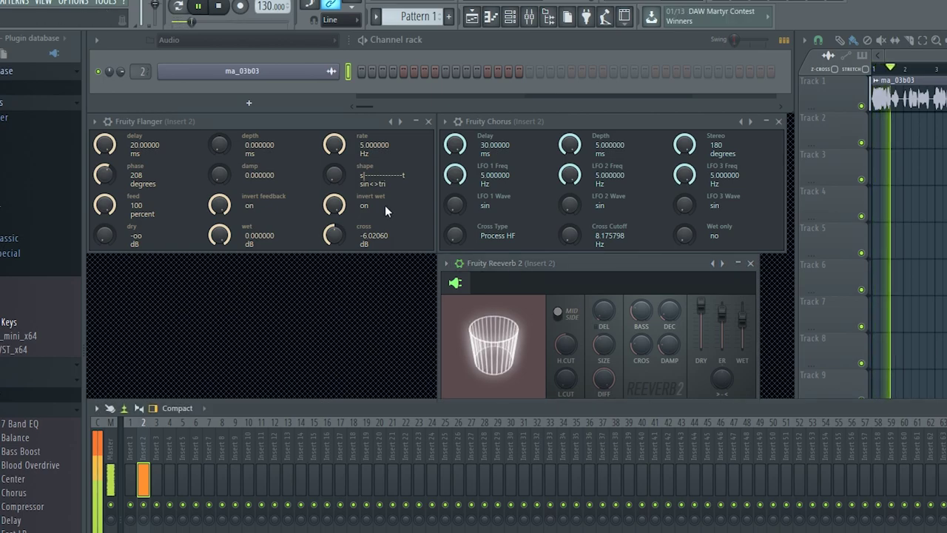
Raise the Flanger's depth to 20 ms with the rate at 5 Hz, and reduce the depth to about 3.86 ms.
{"action": "mouse_move", "coordinate": [219, 144]}
{"action": "left_mouse_down"}
{"action": "mouse_move", "coordinate": [219, 130]}
{"action": "mouse_move", "coordinate": [220, 157]}
{"action": "mouse_move", "coordinate": [219, 134]}
{"action": "left_mouse_up"}
{"action": "mouse_move", "coordinate": [333, 144]}
{"action": "left_mouse_down"}
{"action": "mouse_move", "coordinate": [333, 167]}
{"action": "mouse_move", "coordinate": [333, 141]}
{"action": "left_mouse_up"}
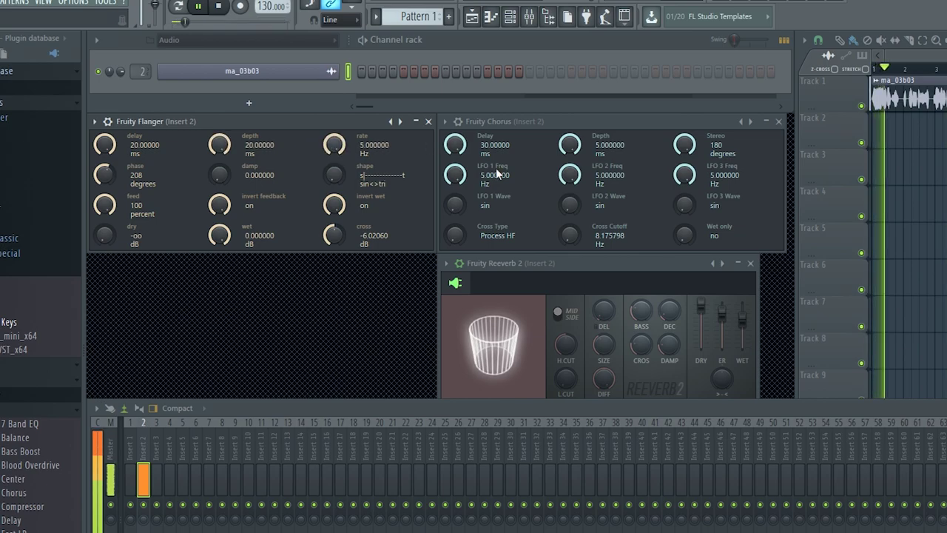
{"action": "left_click_drag", "start_coordinate": [218, 145], "coordinate": [219, 159]}
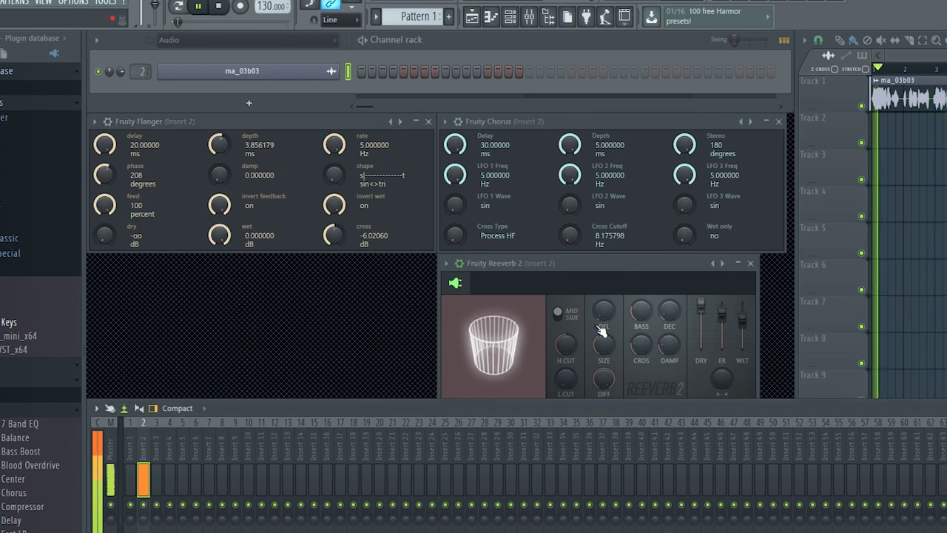
Close Fruity Reeverb 2 and raise the Flanger's depth to about 5.43 ms.
{"action": "left_click", "coordinate": [446, 262]}
{"action": "left_click", "coordinate": [488, 327]}
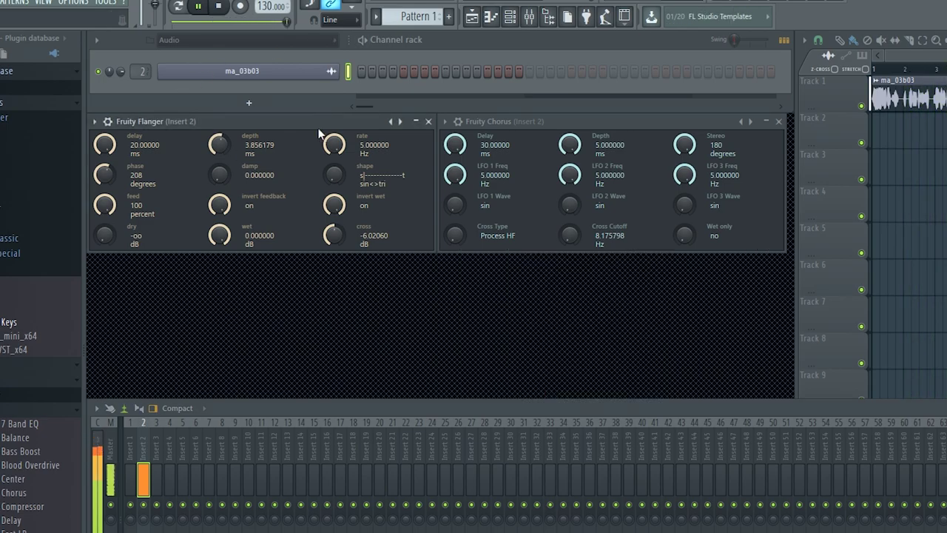
{"action": "left_click_drag", "start_coordinate": [220, 144], "coordinate": [220, 118]}
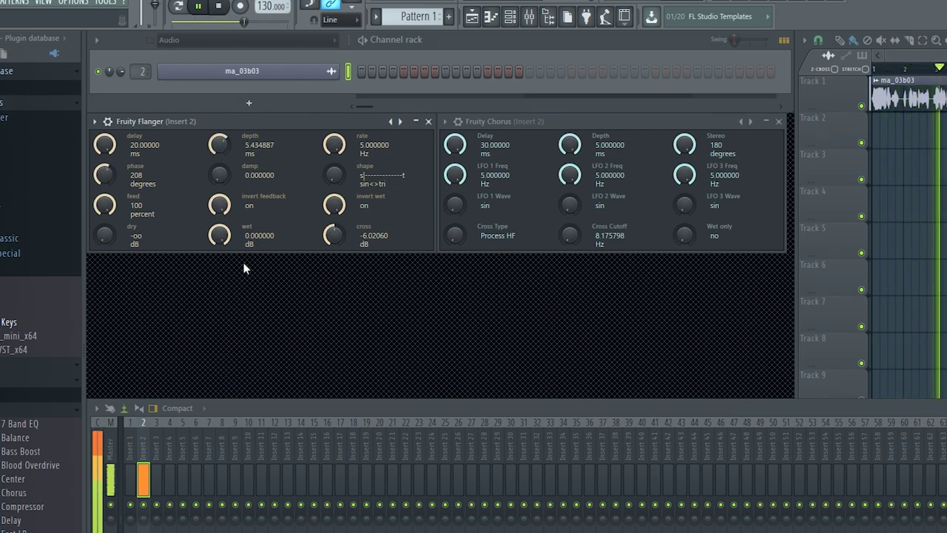
Set the Flanger's shape fully to tri with invert feedback on, and shift its window slightly.
{"action": "mouse_move", "coordinate": [223, 207]}
{"action": "left_mouse_down"}
{"action": "mouse_move", "coordinate": [222, 263]}
{"action": "mouse_move", "coordinate": [223, 206]}
{"action": "left_mouse_up"}
{"action": "left_click_drag", "start_coordinate": [336, 179], "coordinate": [337, 163]}
{"action": "left_click_drag", "start_coordinate": [332, 124], "coordinate": [339, 148]}
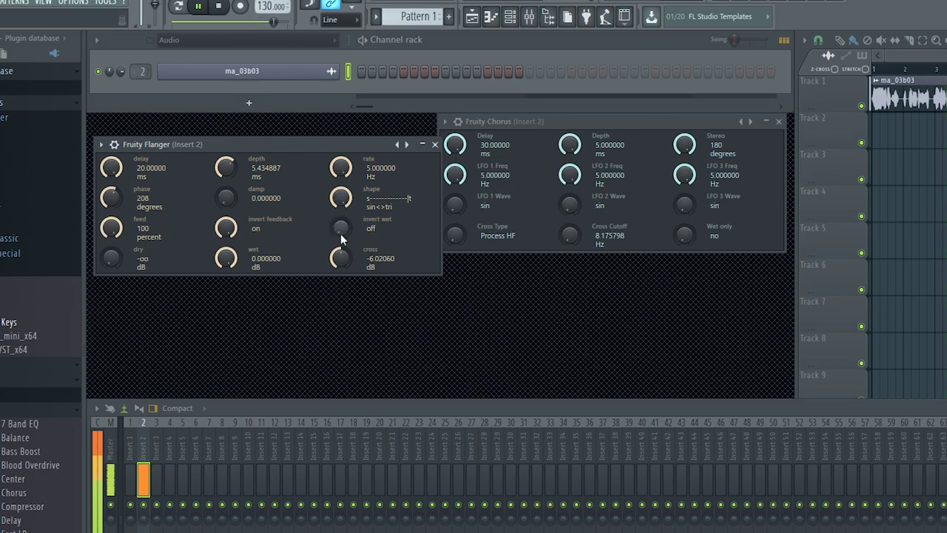
Set the Flanger's dry level to 0 dB, phase to 360 degrees, feed to 0 percent and delay to about 2.63 ms.
{"action": "left_click_drag", "start_coordinate": [110, 259], "coordinate": [111, 144]}
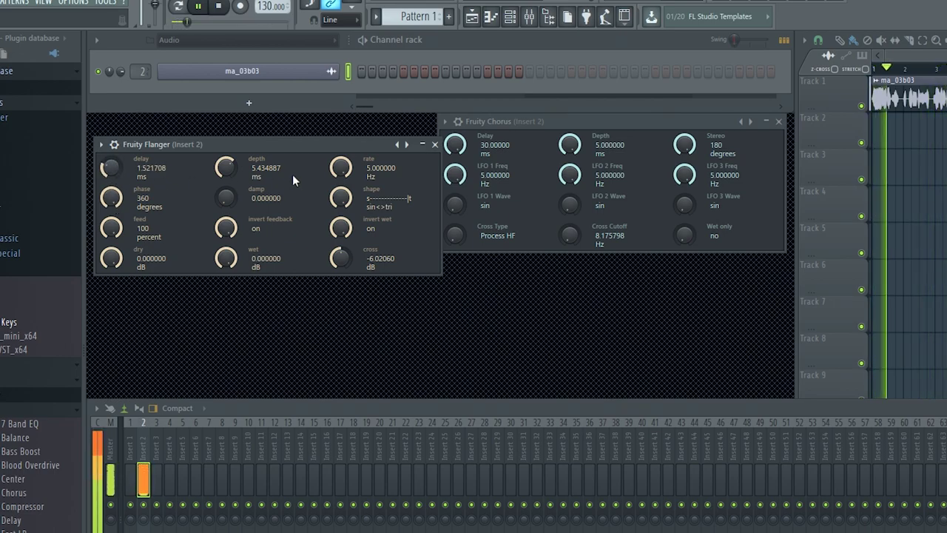
{"action": "left_click_drag", "start_coordinate": [107, 231], "coordinate": [107, 255]}
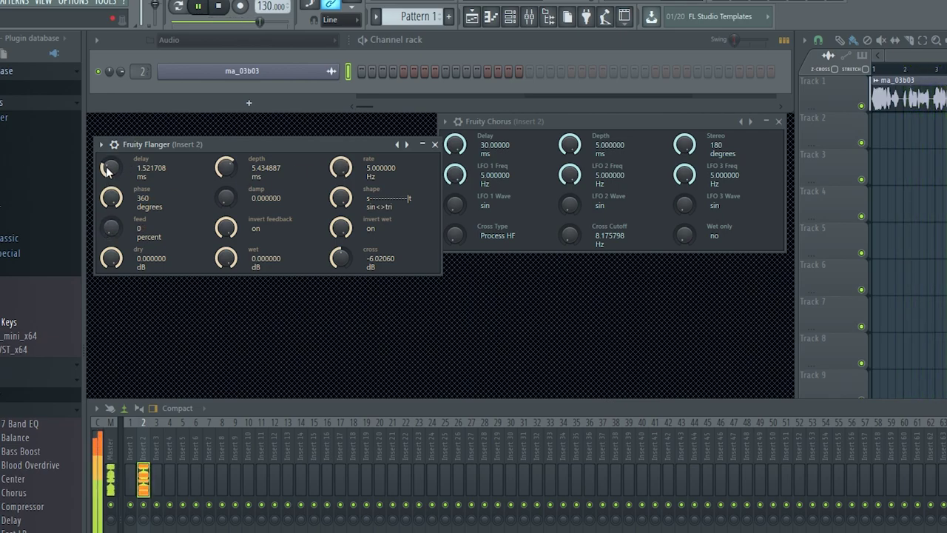
{"action": "left_click_drag", "start_coordinate": [109, 167], "coordinate": [104, 210]}
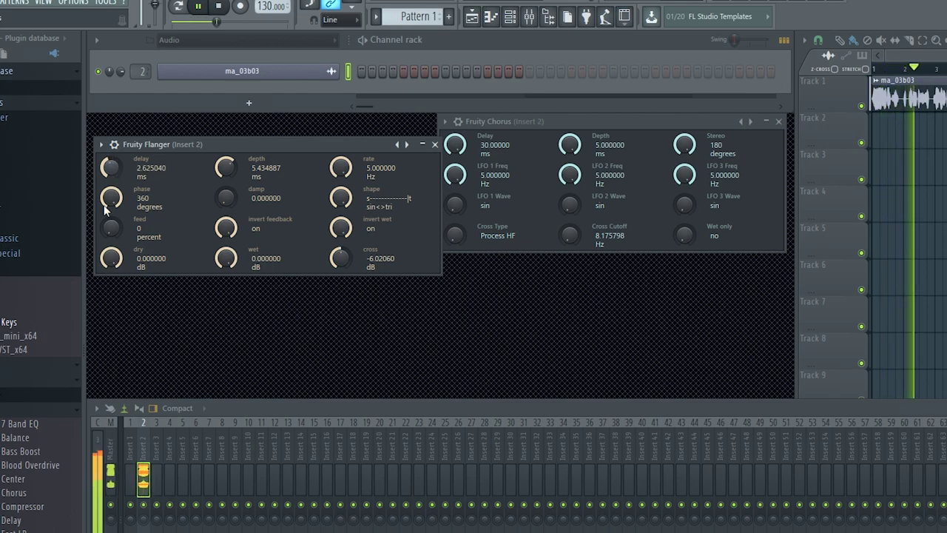
Raise the Flanger's delay to 20 ms, and sweep its damp up to 1 and back to 0.
{"action": "left_click_drag", "start_coordinate": [109, 167], "coordinate": [110, 148]}
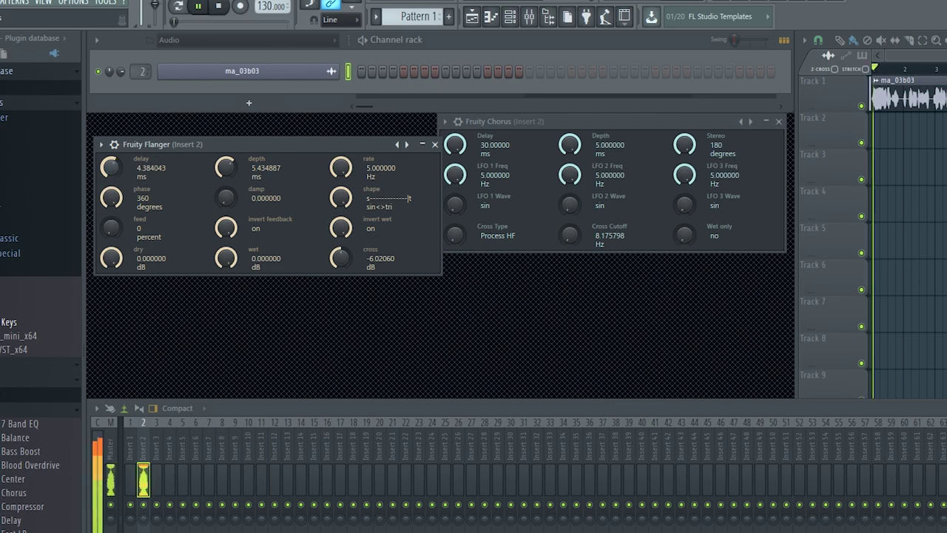
{"action": "left_click_drag", "start_coordinate": [110, 167], "coordinate": [105, 133]}
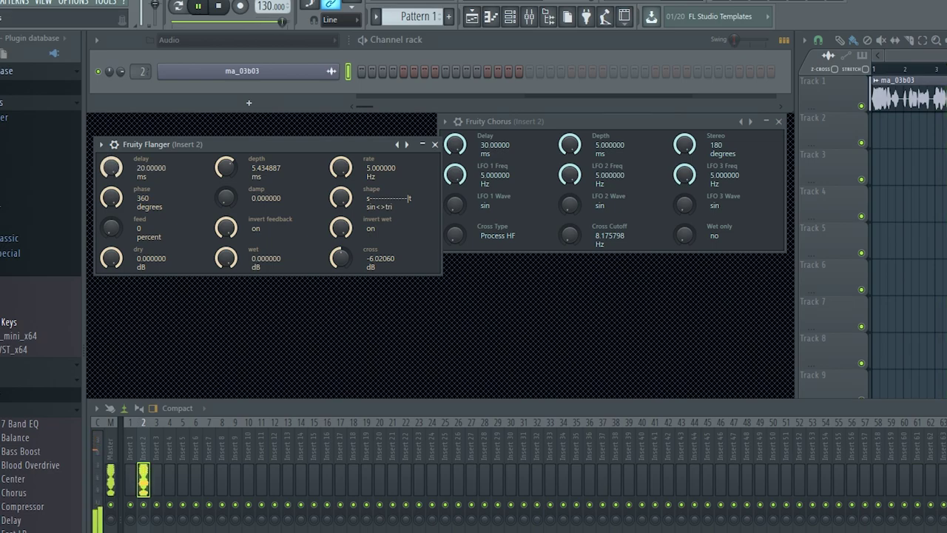
{"action": "left_click_drag", "start_coordinate": [222, 196], "coordinate": [222, 167]}
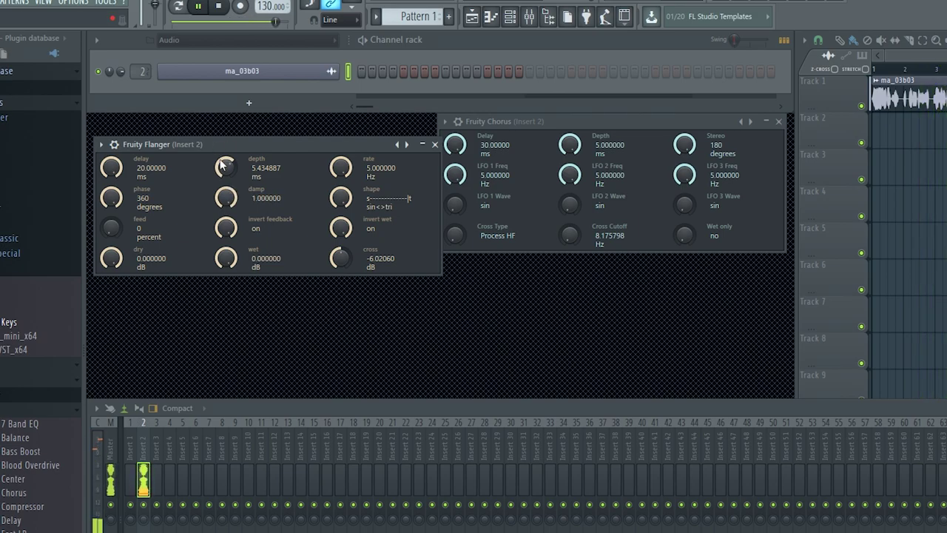
{"action": "left_click_drag", "start_coordinate": [219, 198], "coordinate": [219, 229]}
Set the Flanger's depth to 20 ms, feed to 32 percent and delay to 0 ms, and move its window level with Fruity Chorus.
{"action": "left_click_drag", "start_coordinate": [224, 164], "coordinate": [224, 145]}
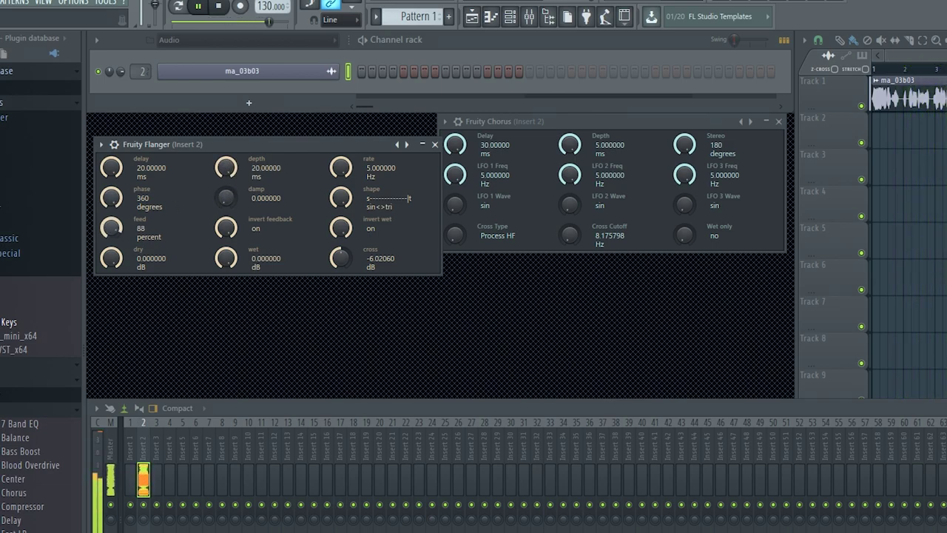
{"action": "left_click_drag", "start_coordinate": [109, 228], "coordinate": [110, 225]}
{"action": "left_click_drag", "start_coordinate": [112, 168], "coordinate": [111, 194]}
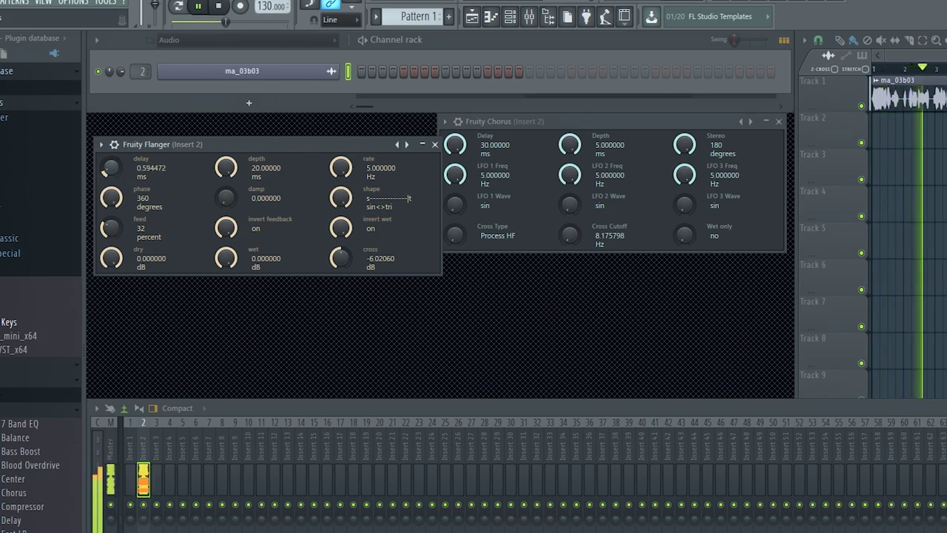
{"action": "left_click_drag", "start_coordinate": [340, 167], "coordinate": [322, 121]}
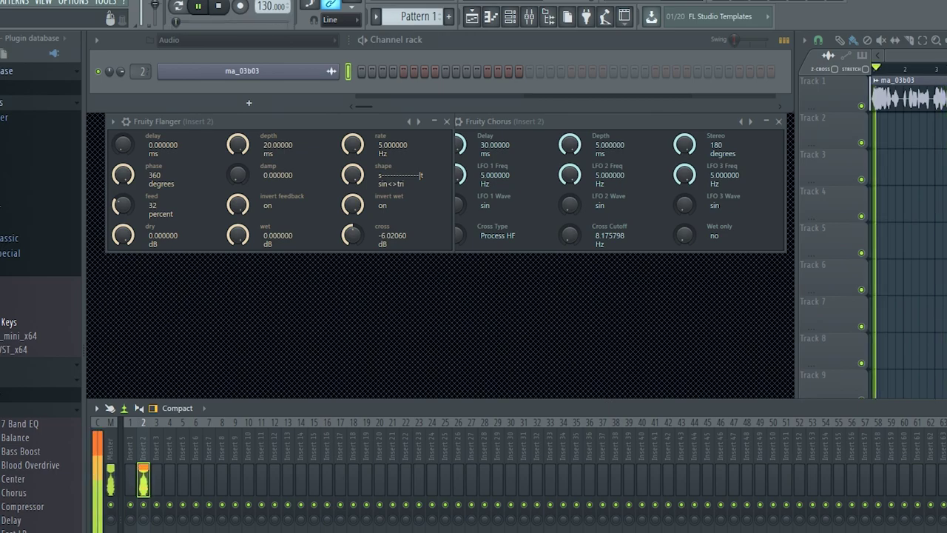
Open Fruity Squeeze on Insert 2, raise its squarize amount and gain fully, and set the mix to around the middle.
{"action": "left_click_drag", "start_coordinate": [493, 319], "coordinate": [493, 296]}
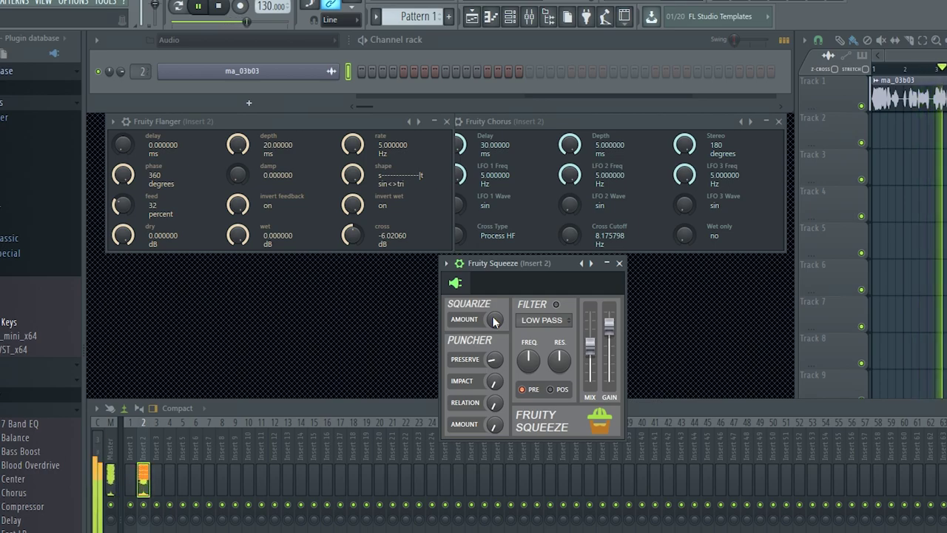
{"action": "left_click_drag", "start_coordinate": [589, 309], "coordinate": [589, 378]}
{"action": "left_click_drag", "start_coordinate": [609, 324], "coordinate": [609, 309]}
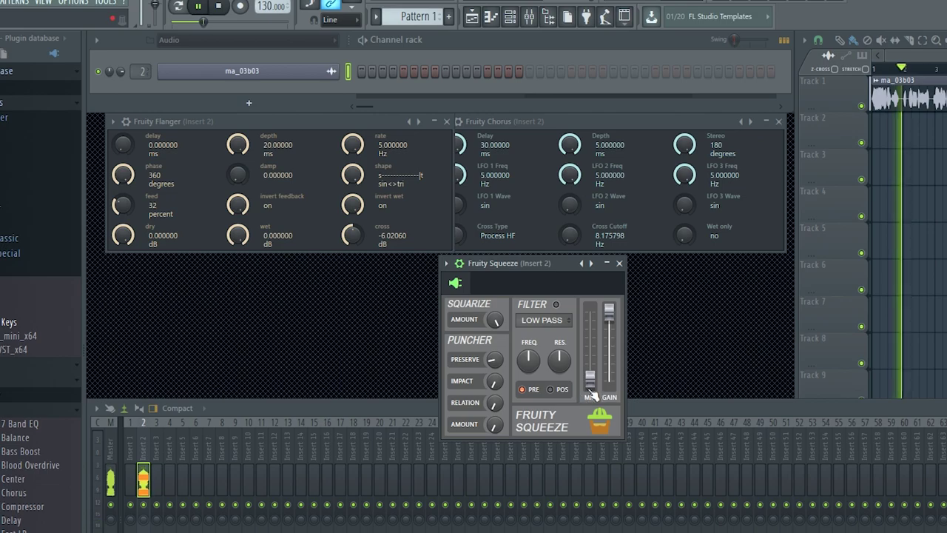
{"action": "left_click_drag", "start_coordinate": [590, 378], "coordinate": [590, 353]}
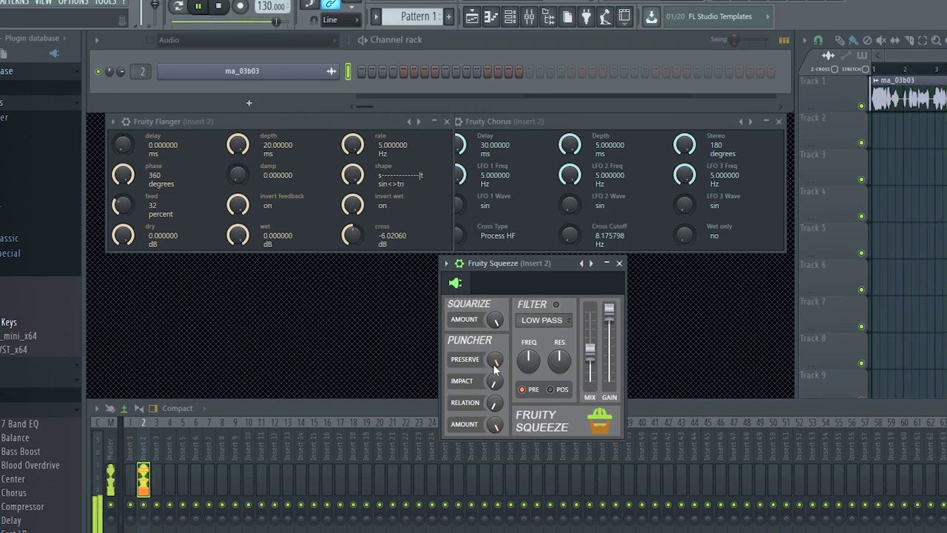
Adjust Fruity Squeeze's puncher preserve, impact and relation, raise the filter's frequency and resonance, and close the plugin window.
{"action": "left_click_drag", "start_coordinate": [494, 359], "coordinate": [494, 348]}
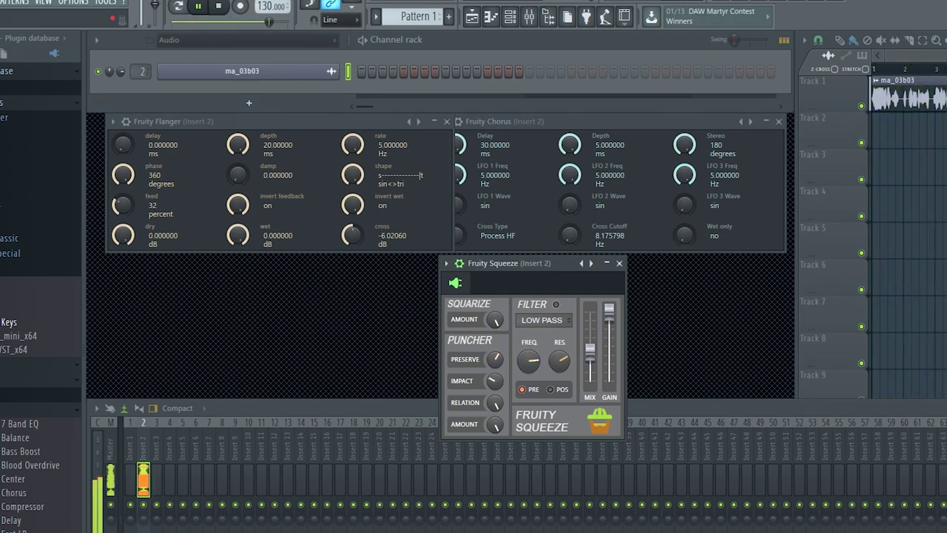
{"action": "scroll", "coordinate": [543, 319], "scroll_direction": "up", "scroll_amount": 2}
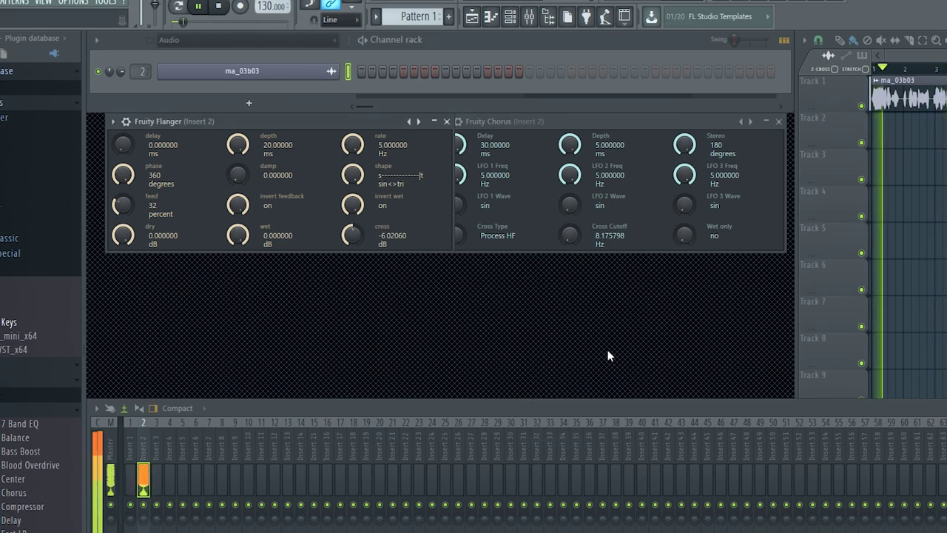
{"action": "left_click", "coordinate": [619, 263]}
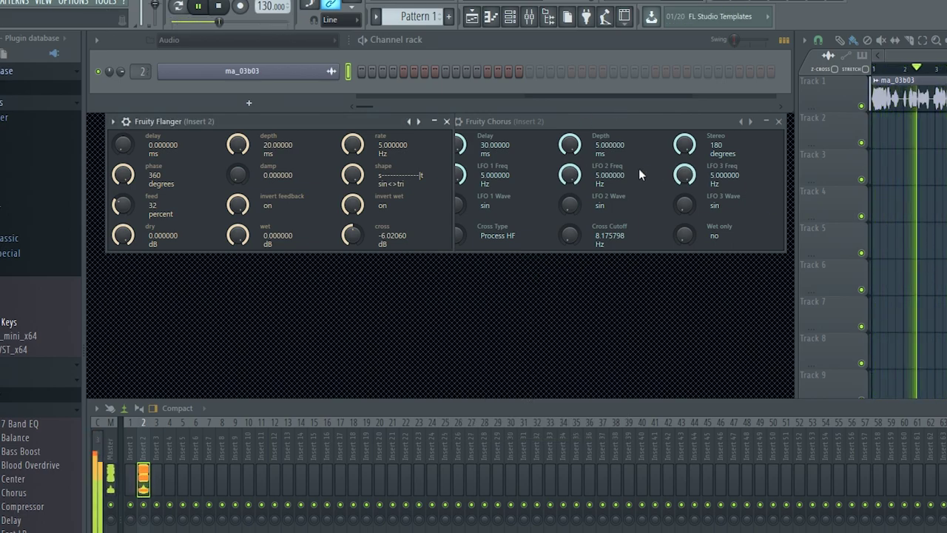
Set the Chorus's LFO 2 wave to multi-sin^3 and its cross type to Process LF.
{"action": "left_click_drag", "start_coordinate": [568, 205], "coordinate": [568, 198]}
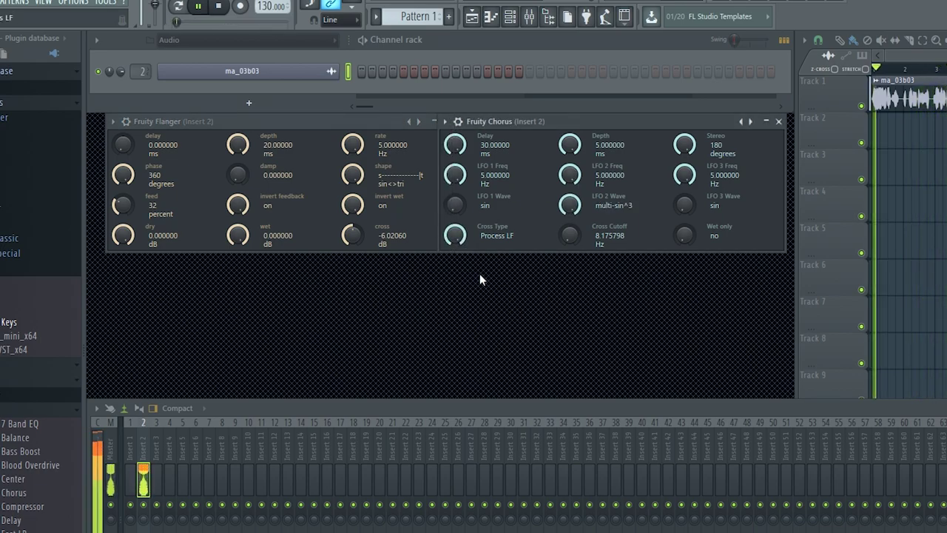
Sweep the Flanger's rate down to 0 Hz and back to 5 Hz, with depth at 0 ms and delay at 20 ms.
{"action": "left_click", "coordinate": [237, 174]}
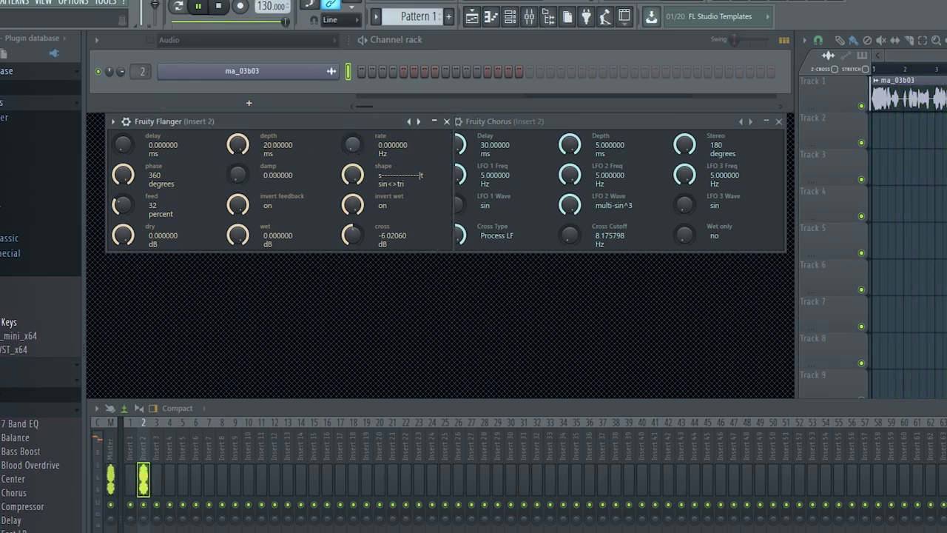
{"action": "left_click_drag", "start_coordinate": [353, 145], "coordinate": [353, 67]}
{"action": "left_click_drag", "start_coordinate": [244, 144], "coordinate": [244, 222]}
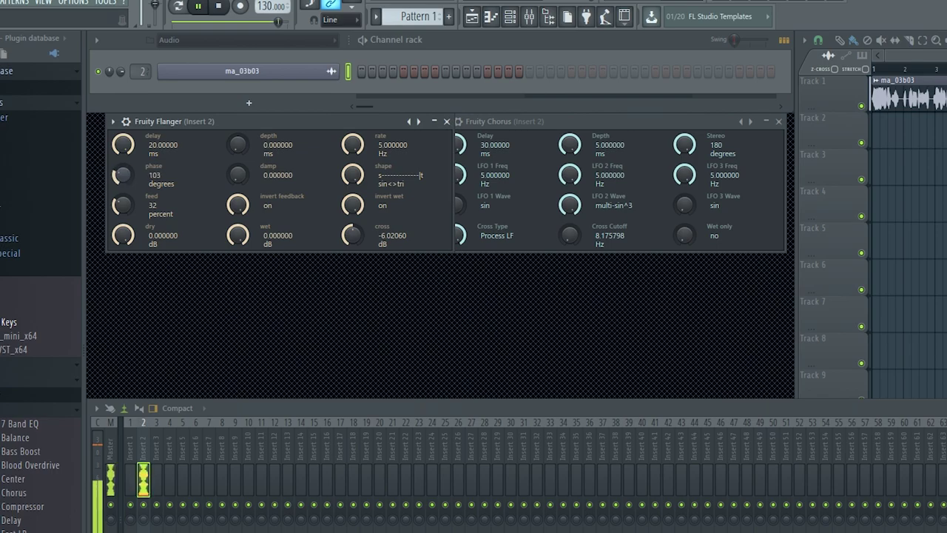
Set the Flanger's phase to 360 degrees and feed to 91 percent, cut dry to -oo dB, and leave damp at 0.
{"action": "left_click_drag", "start_coordinate": [114, 205], "coordinate": [114, 152]}
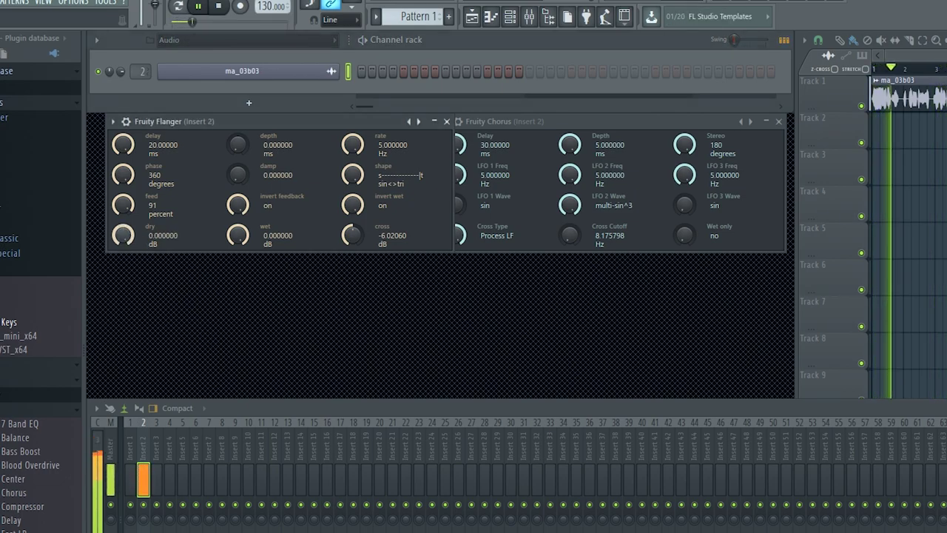
{"action": "left_click_drag", "start_coordinate": [124, 235], "coordinate": [124, 237]}
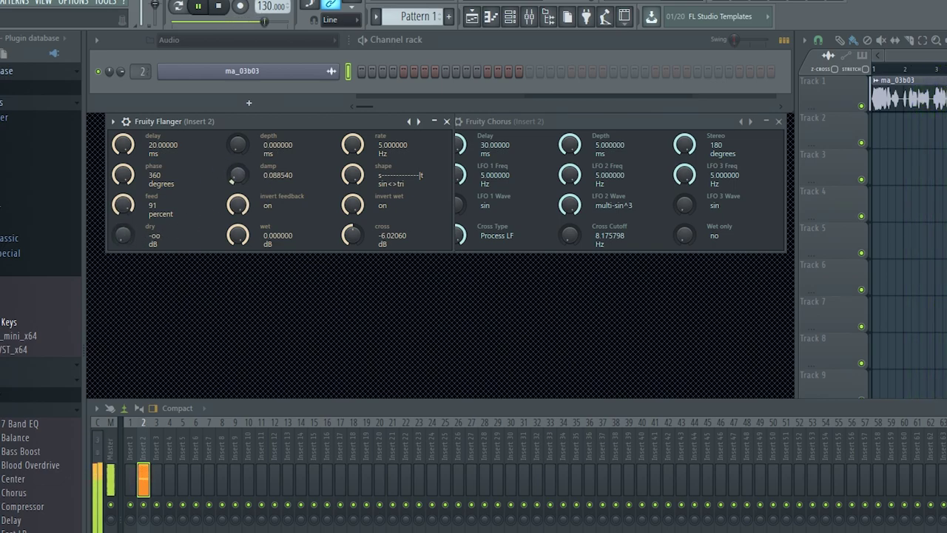
{"action": "left_click_drag", "start_coordinate": [230, 174], "coordinate": [230, 182]}
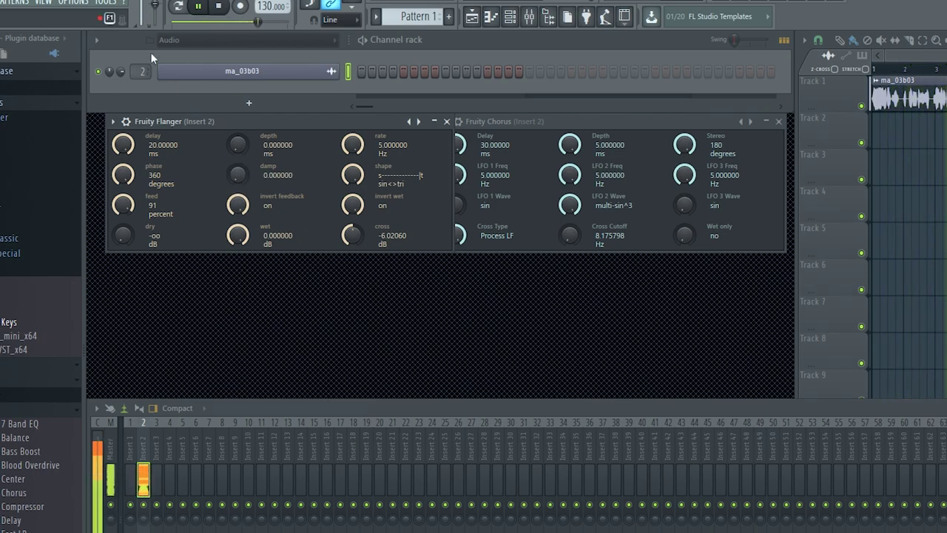
Set the Flanger's phase to 238 degrees and sweep its delay between about 16 ms and 0.24 ms, ending at about 0.62 ms.
{"action": "left_click_drag", "start_coordinate": [123, 175], "coordinate": [122, 170]}
{"action": "mouse_move", "coordinate": [122, 145]}
{"action": "left_mouse_down"}
{"action": "mouse_move", "coordinate": [123, 166]}
{"action": "mouse_move", "coordinate": [123, 153]}
{"action": "left_mouse_up"}
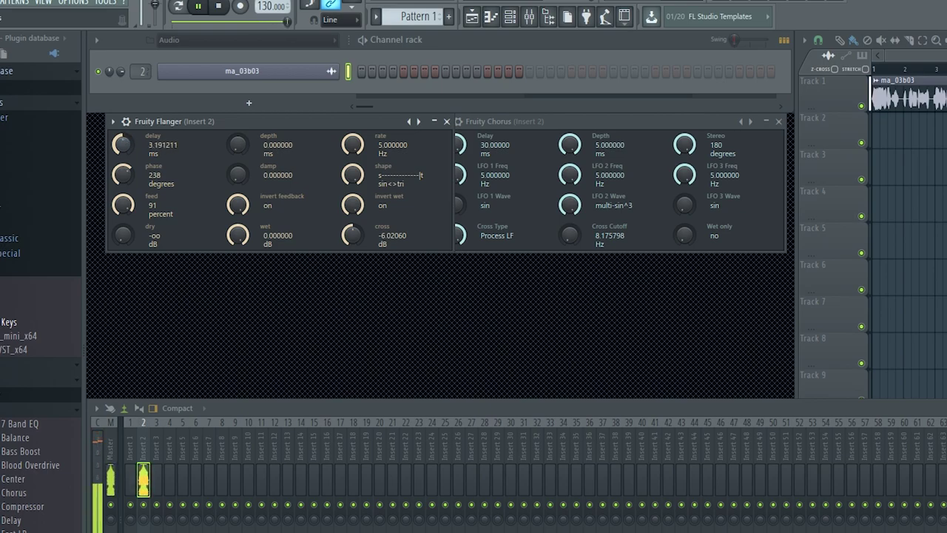
{"action": "left_click_drag", "start_coordinate": [123, 153], "coordinate": [116, 149]}
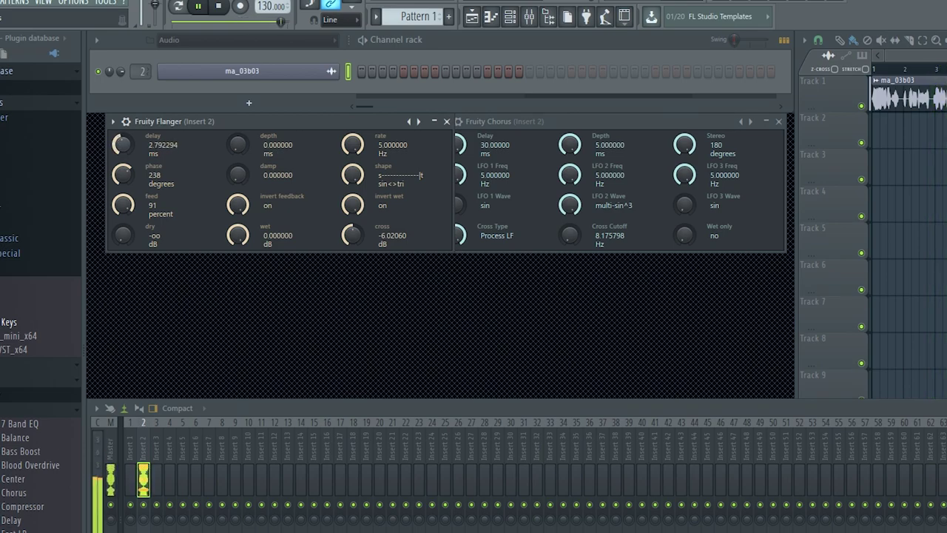
{"action": "left_click_drag", "start_coordinate": [123, 145], "coordinate": [123, 141]}
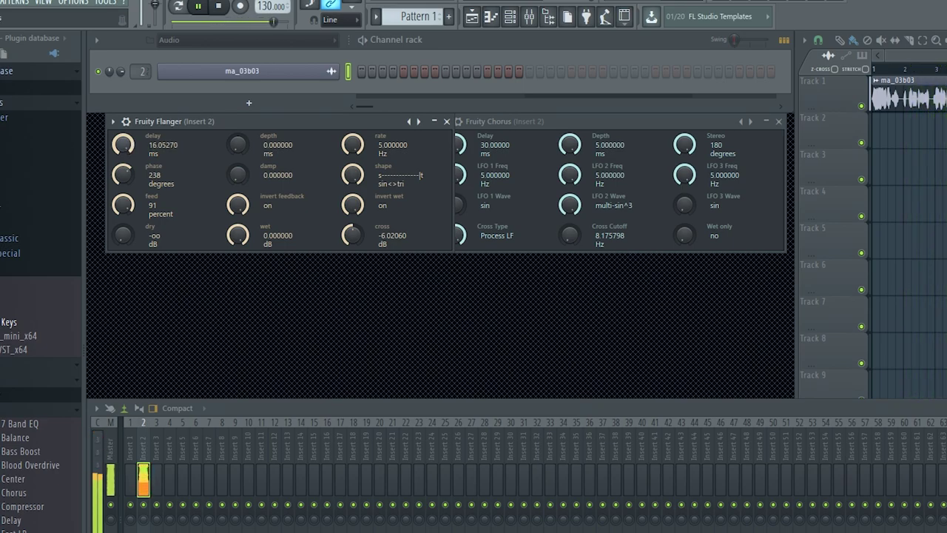
{"action": "left_click_drag", "start_coordinate": [123, 145], "coordinate": [123, 152]}
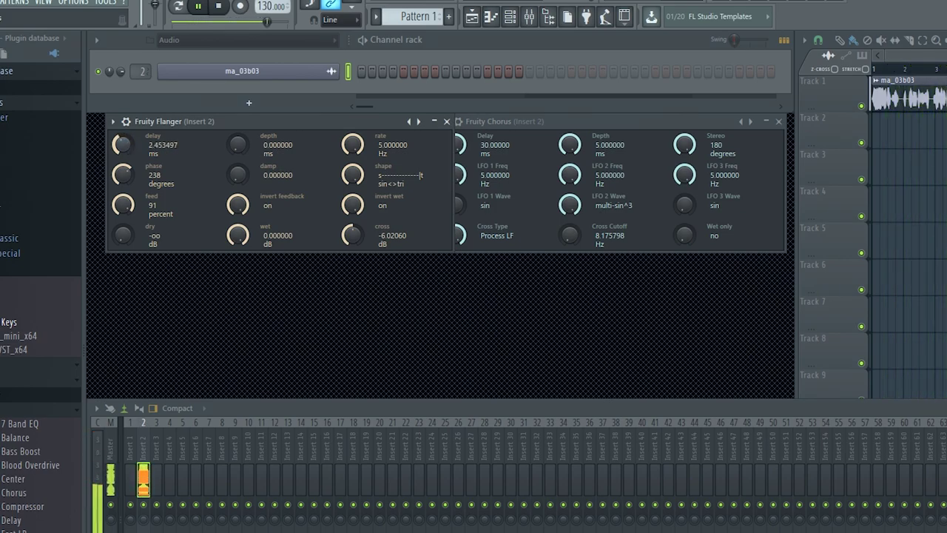
{"action": "left_click_drag", "start_coordinate": [123, 152], "coordinate": [123, 156]}
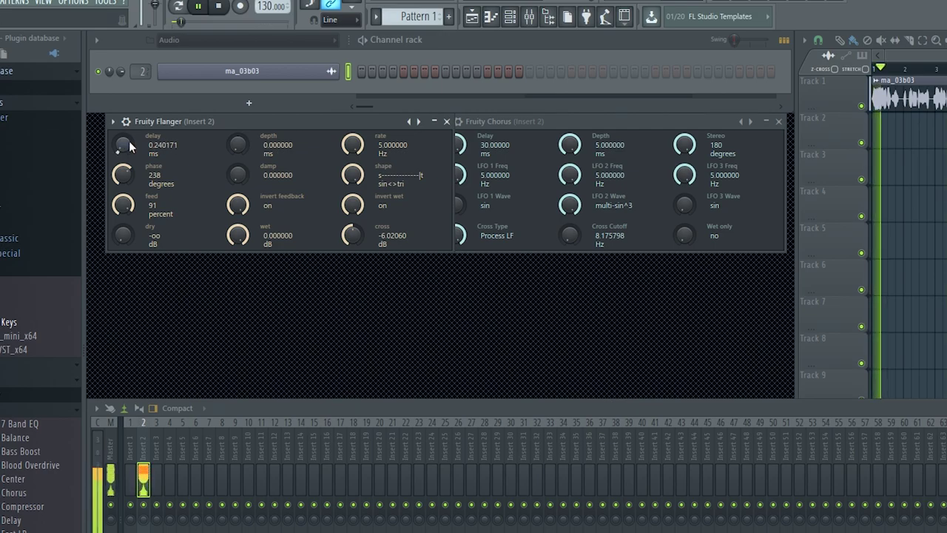
{"action": "left_click_drag", "start_coordinate": [130, 146], "coordinate": [130, 141]}
Raise the Flanger's depth to 20 ms, lower the feed to 42 percent, and bring dry back to 0 dB.
{"action": "left_click_drag", "start_coordinate": [233, 147], "coordinate": [234, 118]}
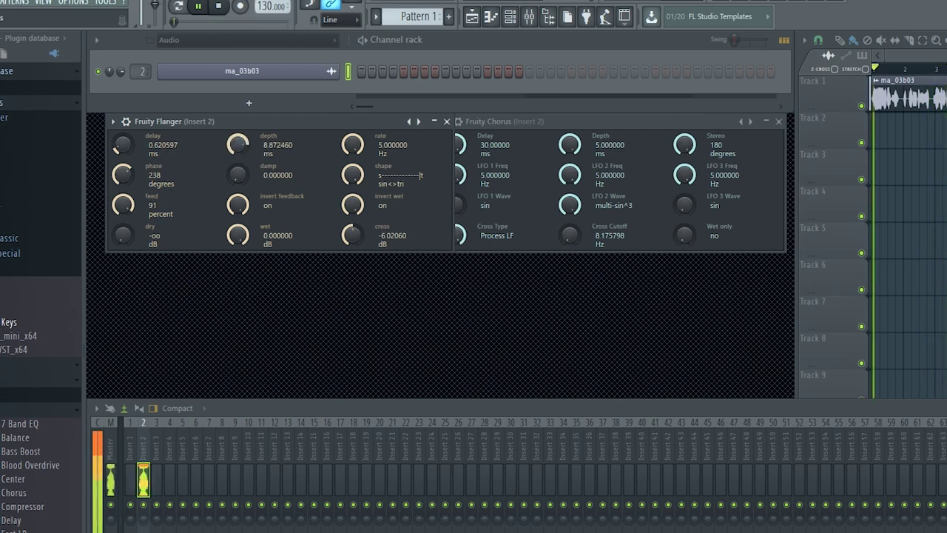
{"action": "mouse_move", "coordinate": [237, 134]}
{"action": "left_mouse_down"}
{"action": "mouse_move", "coordinate": [237, 148]}
{"action": "mouse_move", "coordinate": [238, 126]}
{"action": "left_mouse_up"}
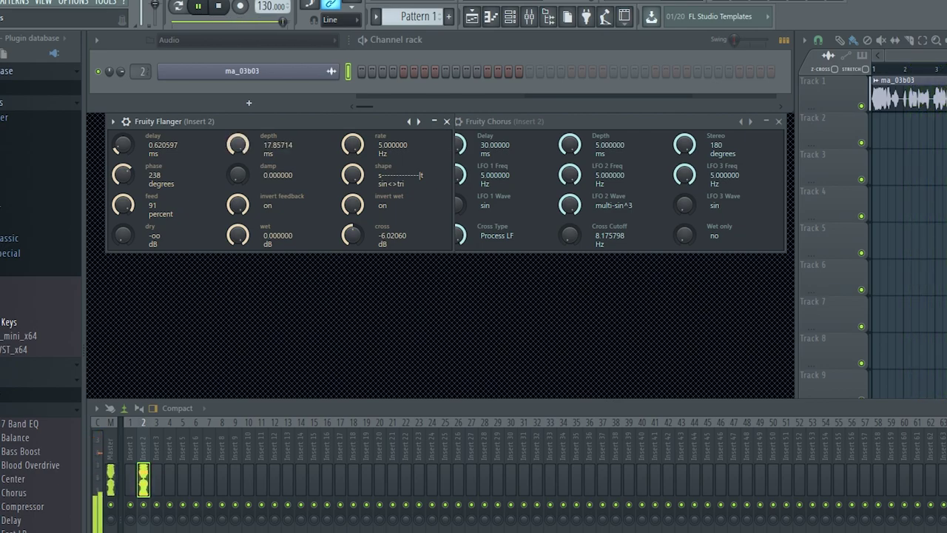
{"action": "left_click_drag", "start_coordinate": [237, 175], "coordinate": [237, 192]}
{"action": "left_click_drag", "start_coordinate": [123, 205], "coordinate": [123, 219]}
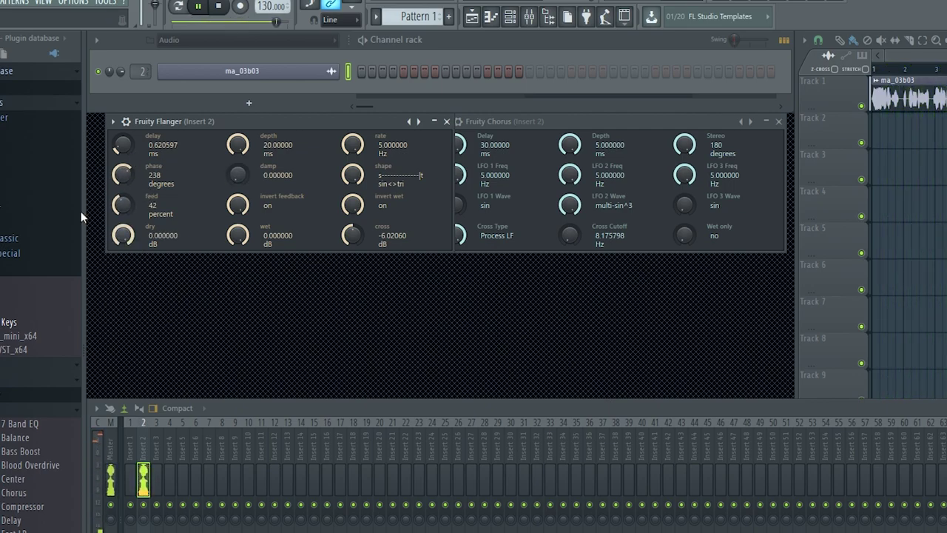
Lower the Flanger's dry level to about -26.1 dB and raise its delay to about 1.45 ms.
{"action": "left_click_drag", "start_coordinate": [123, 238], "coordinate": [124, 251]}
{"action": "left_click_drag", "start_coordinate": [123, 147], "coordinate": [123, 125]}
{"action": "left_click_drag", "start_coordinate": [123, 236], "coordinate": [124, 255]}
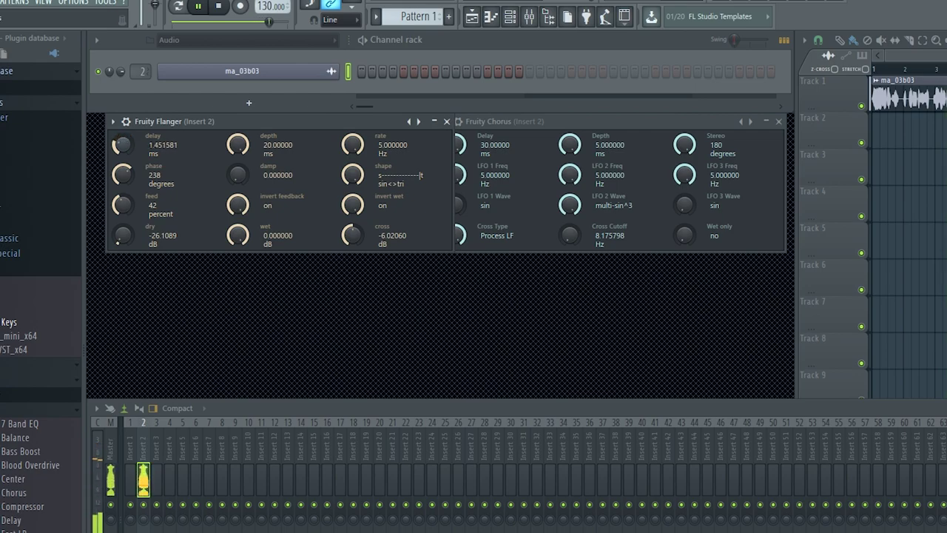
Set the Flanger's shape fully to sin, phase to 360 degrees and feed to 42 percent, and reduce the delay to 0 ms.
{"action": "left_click_drag", "start_coordinate": [123, 147], "coordinate": [122, 176]}
{"action": "left_click_drag", "start_coordinate": [352, 174], "coordinate": [352, 189]}
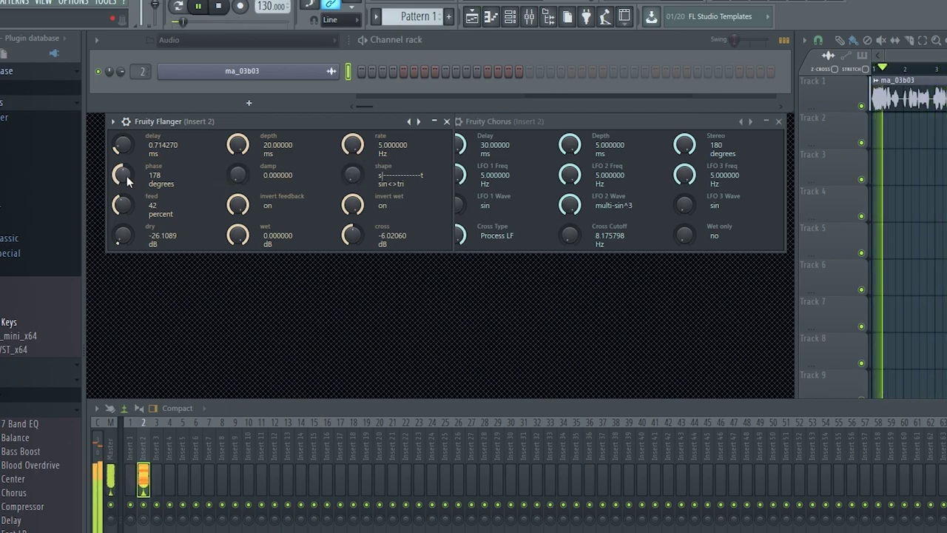
{"action": "left_click_drag", "start_coordinate": [125, 177], "coordinate": [125, 141]}
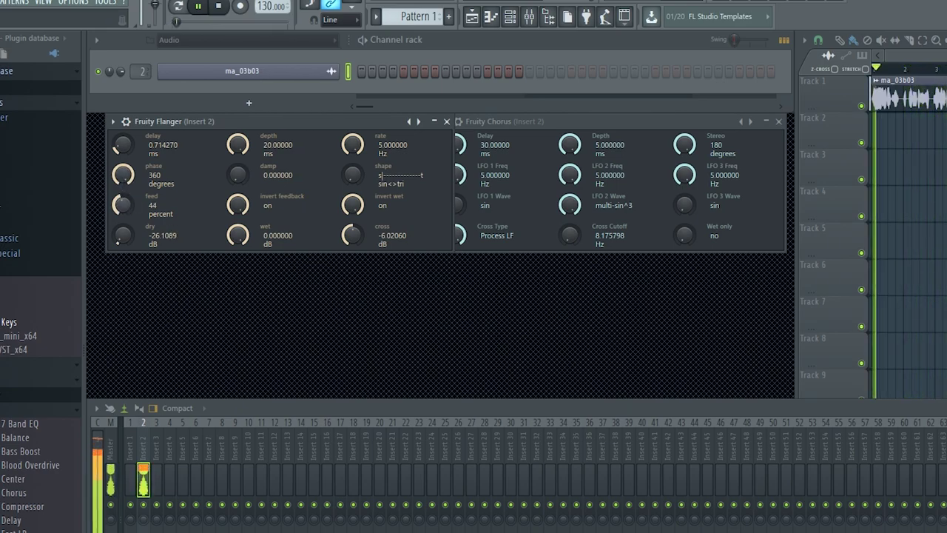
{"action": "left_click_drag", "start_coordinate": [123, 205], "coordinate": [123, 249]}
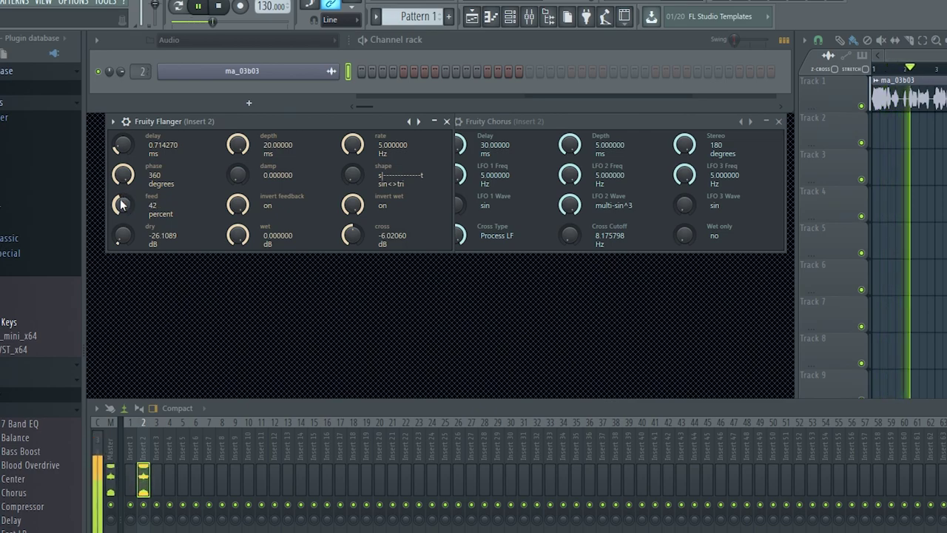
{"action": "left_click_drag", "start_coordinate": [133, 153], "coordinate": [133, 166]}
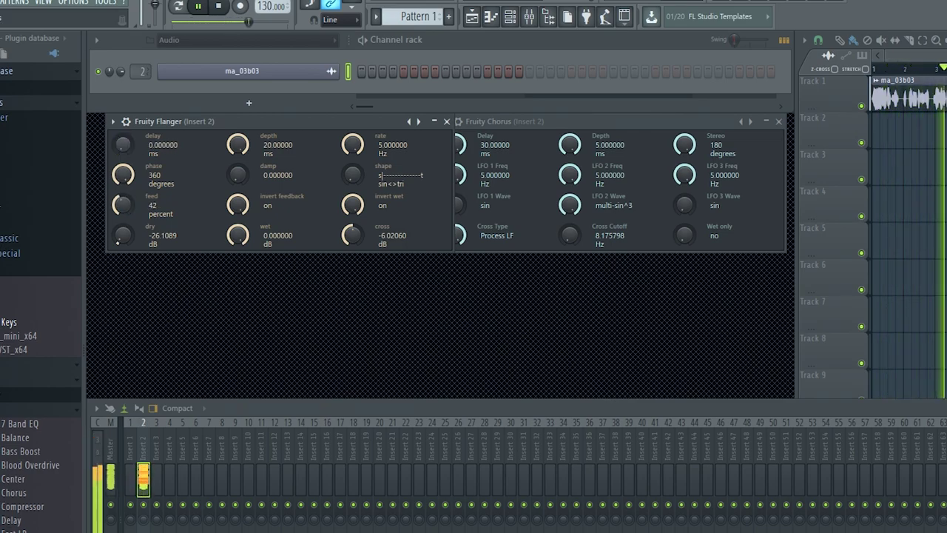